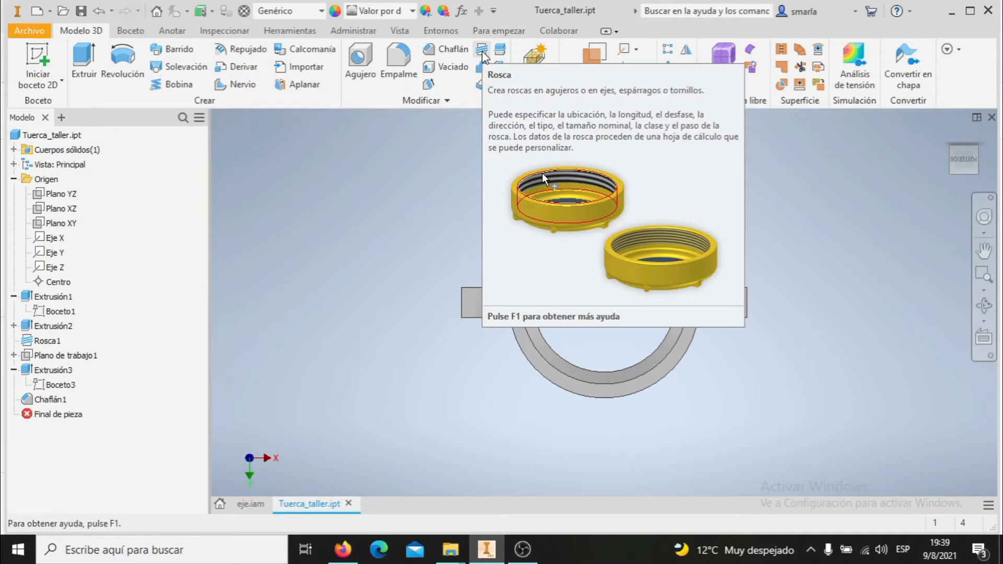
right_click(357, 79)
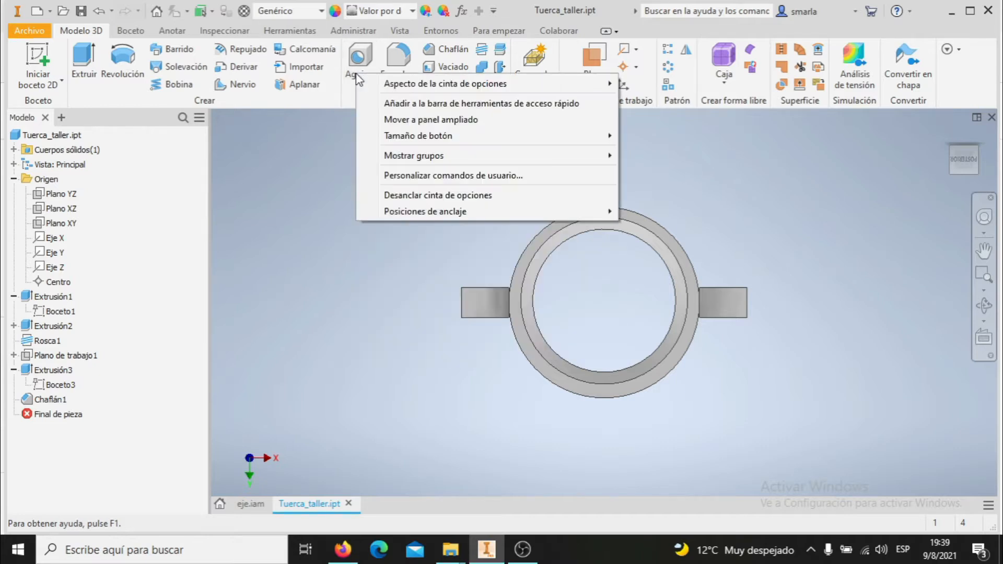
left_click(344, 141)
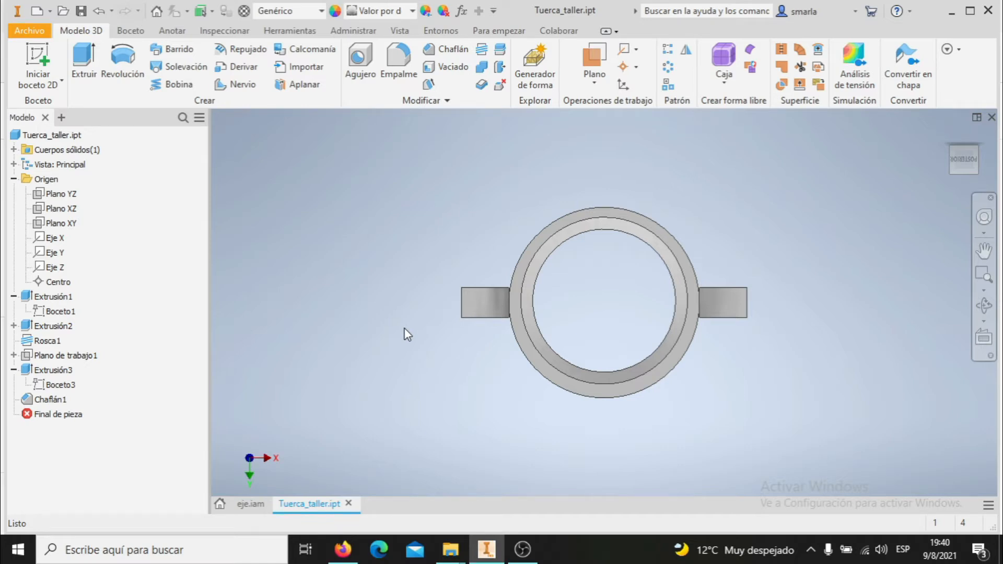
- Switch to the eje.iam assembly and inspect the nut mounted on the shaft, ending in the rear view
left_click(246, 510)
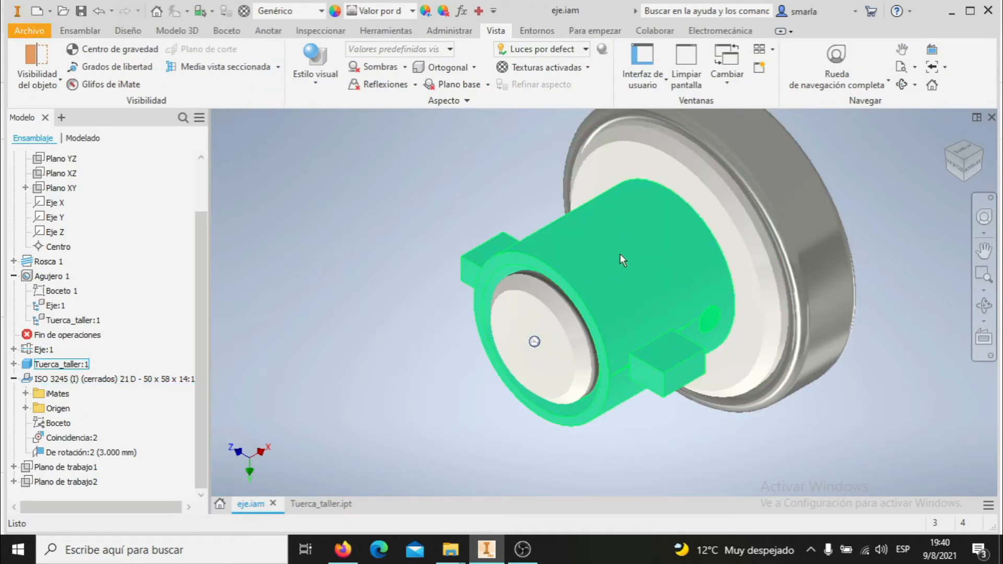
left_click(623, 221)
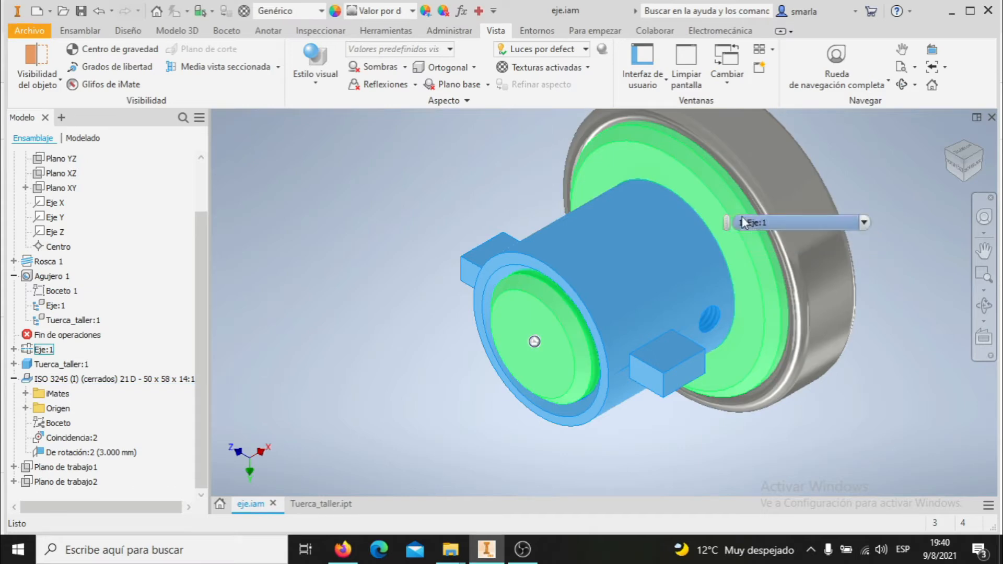
left_click(972, 169)
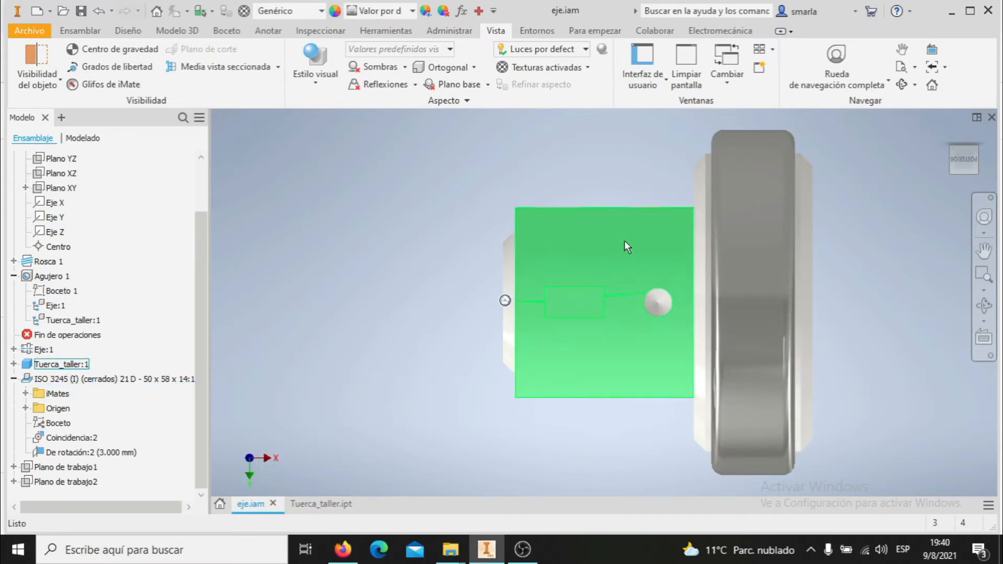
- Return to Tuerca_taller.ipt in an isometric view, open Boceto1 to review its circle and diameter dimension, and finish the sketch
left_click(309, 504)
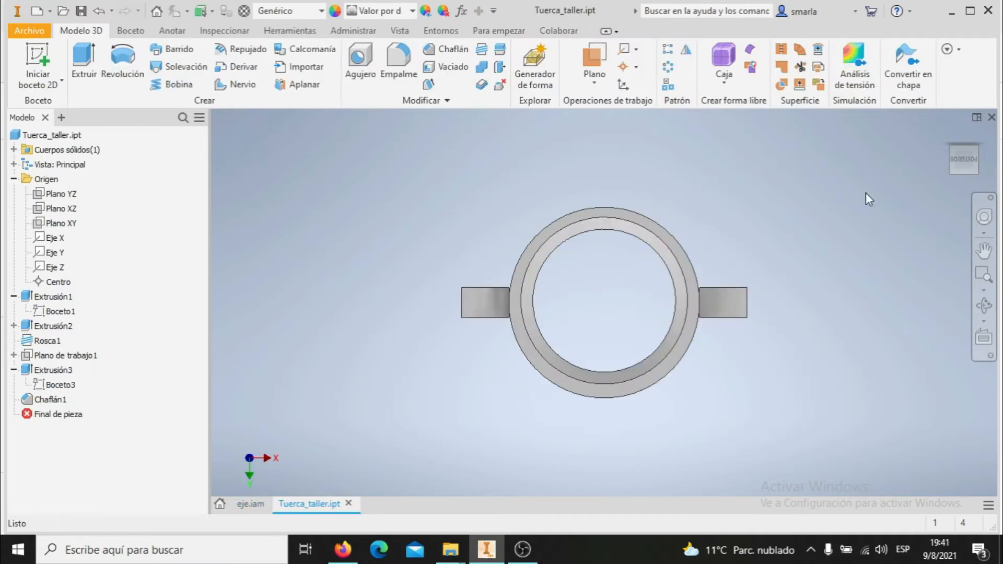
left_click(976, 151)
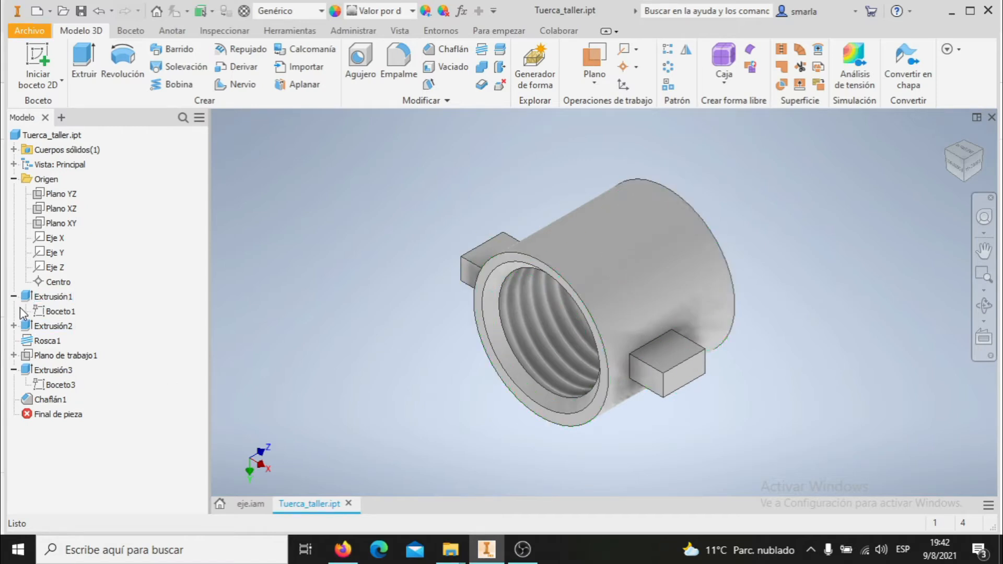
left_click(53, 312)
right_click(52, 312)
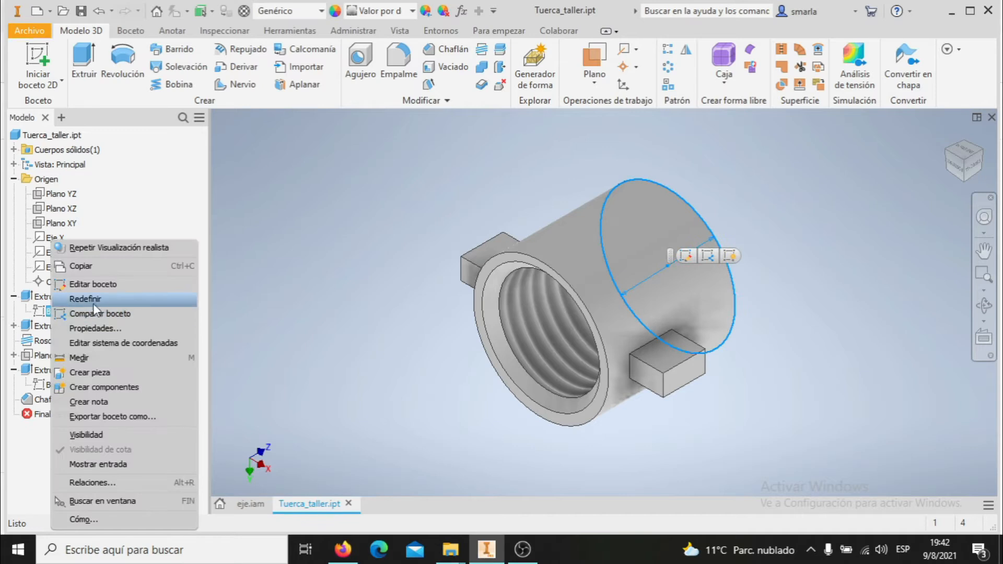
left_click(132, 285)
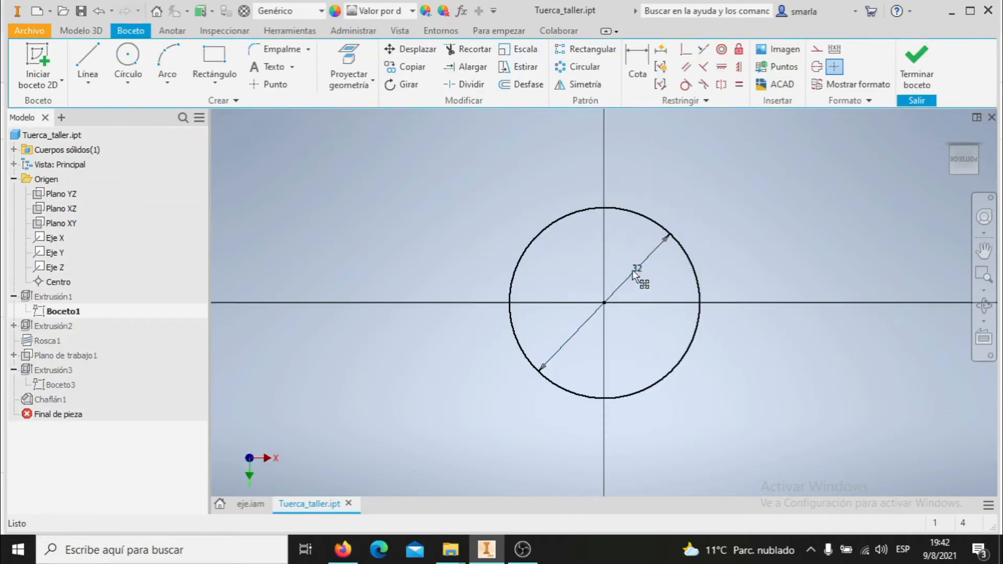
left_click(918, 68)
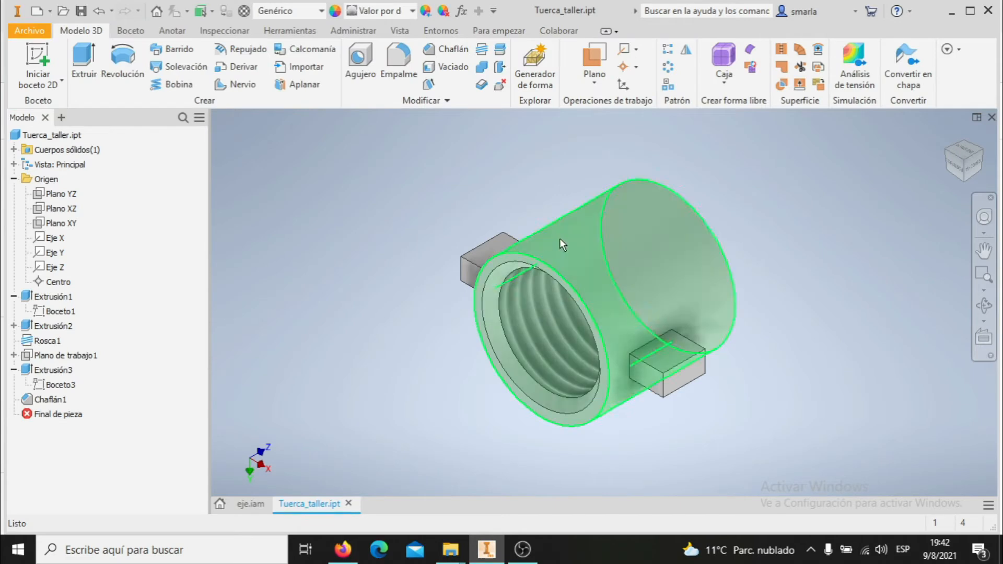
- Open Extrusión1 for editing, review its profile, direction and distance, and accept it without changes
left_click(56, 298)
right_click(57, 302)
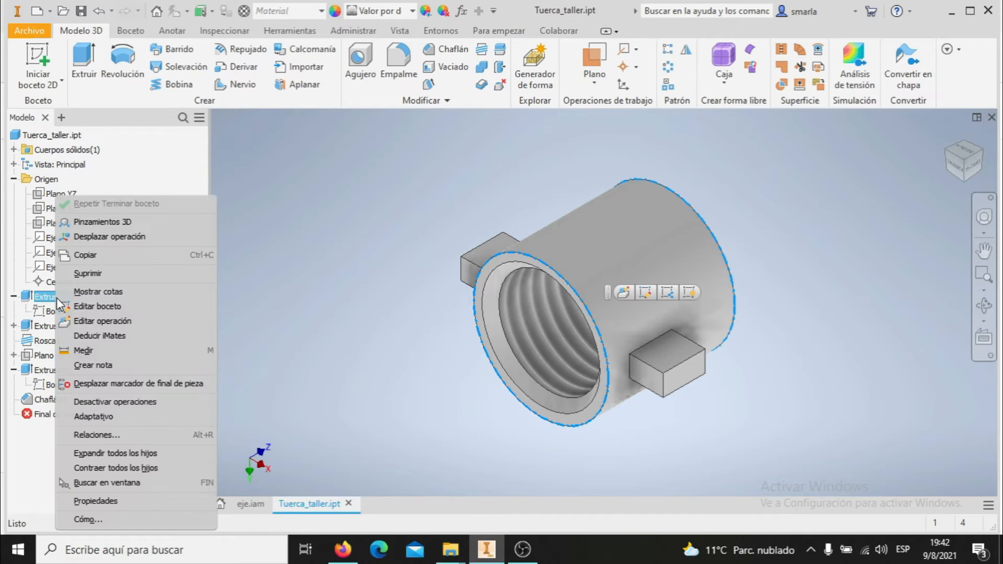
left_click(139, 319)
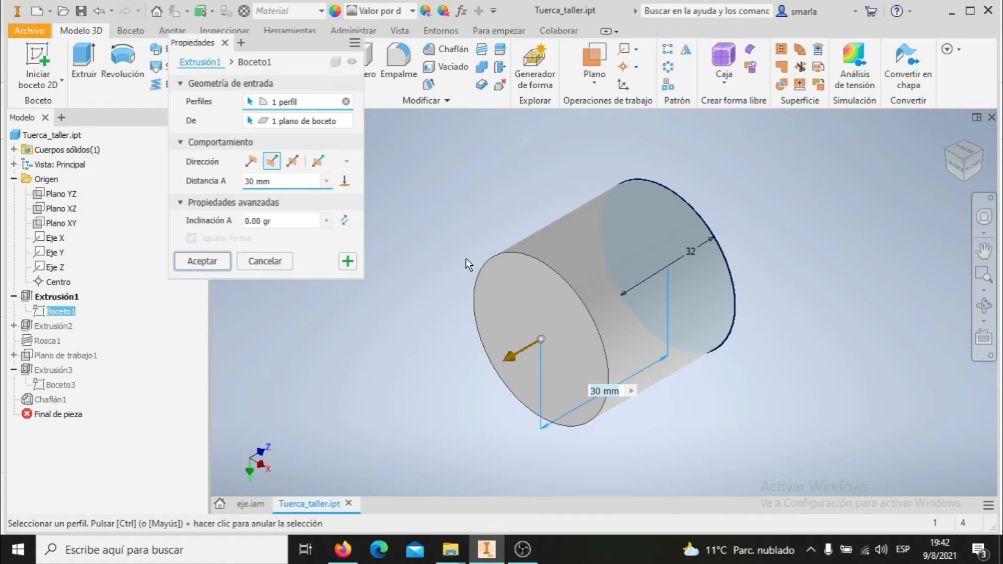
left_click(212, 266)
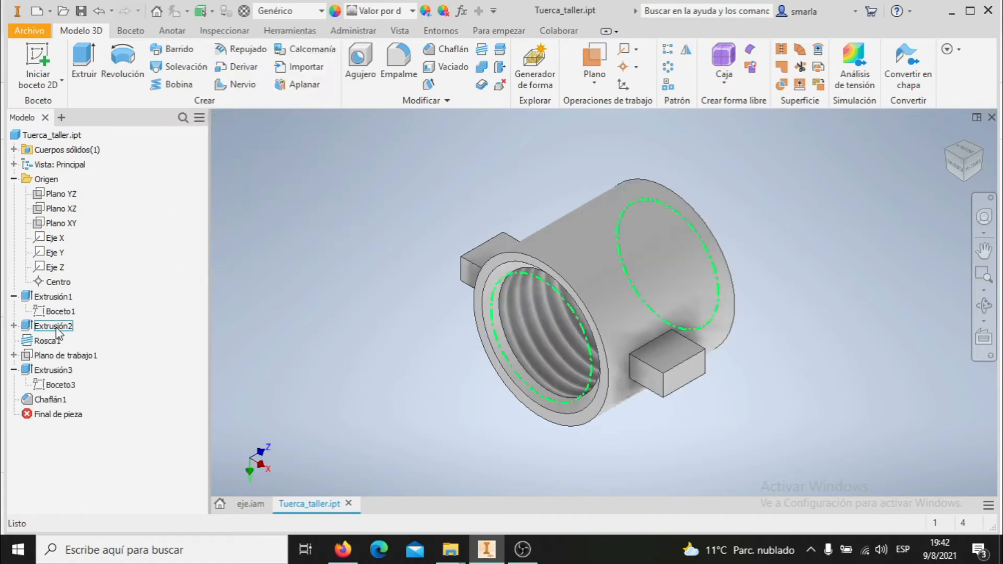
- Highlight Extrusión2, the nut's bore, and open the Rosca1 thread for editing to view its properties
left_click(52, 328)
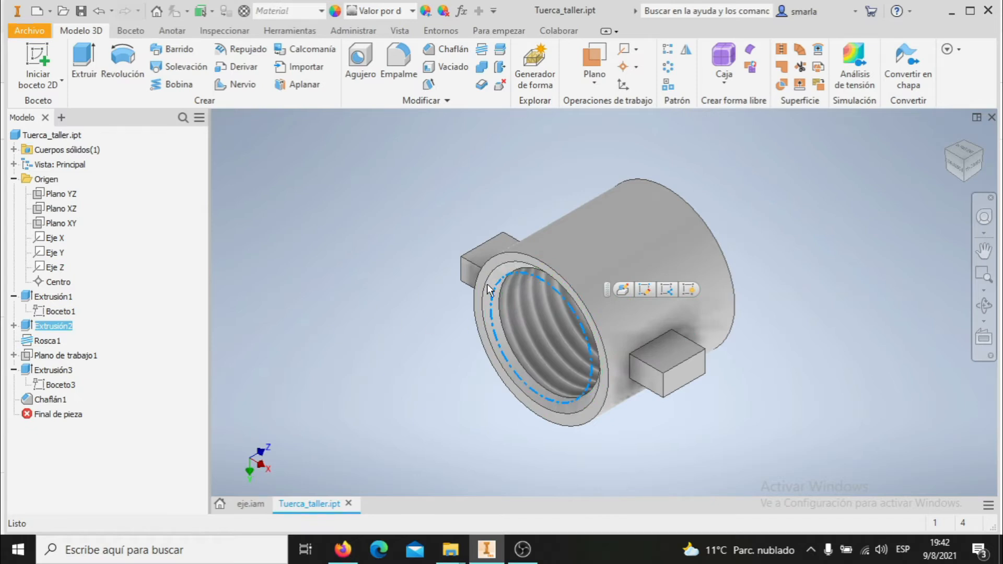
left_click(484, 53)
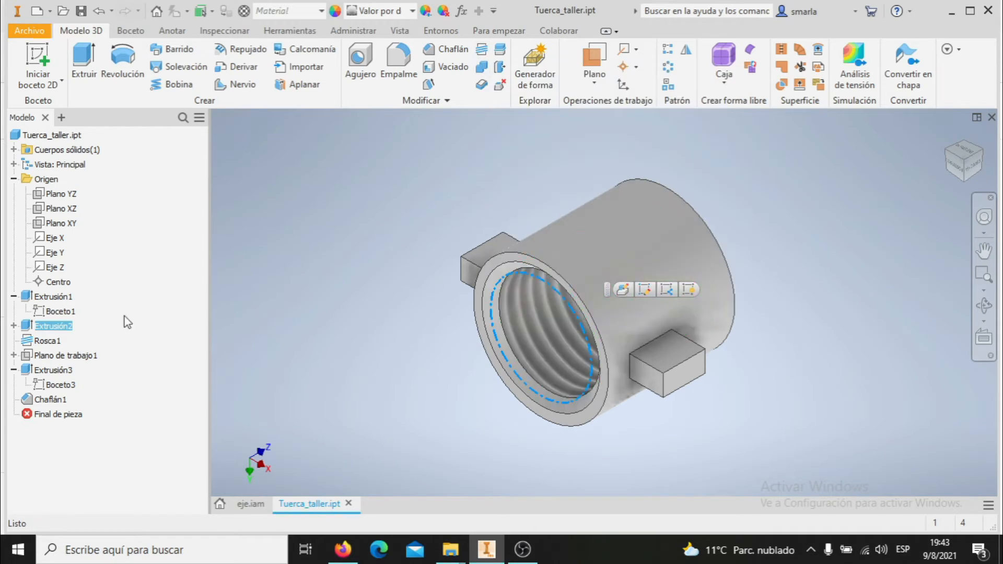
left_click(51, 343)
right_click(52, 345)
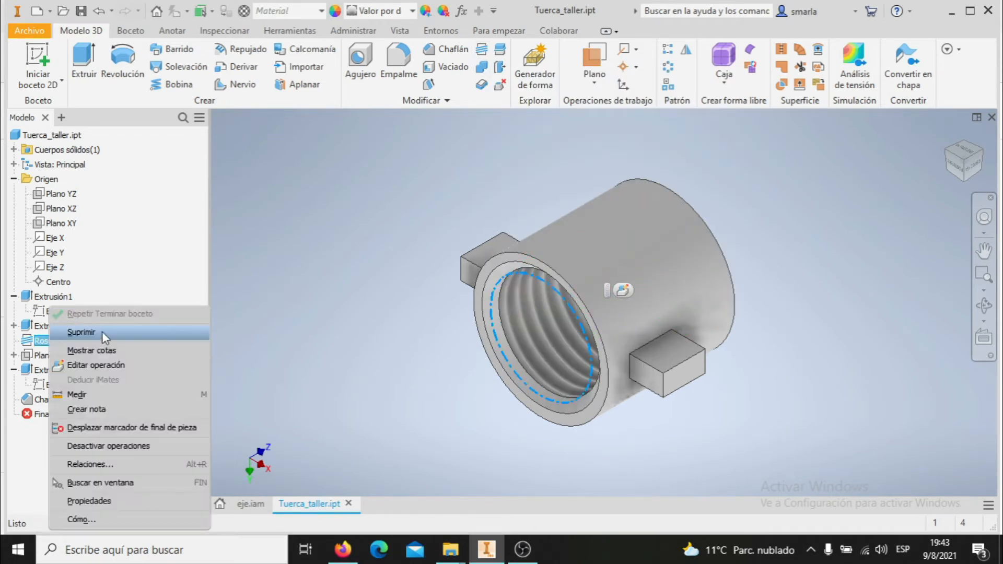
left_click(153, 366)
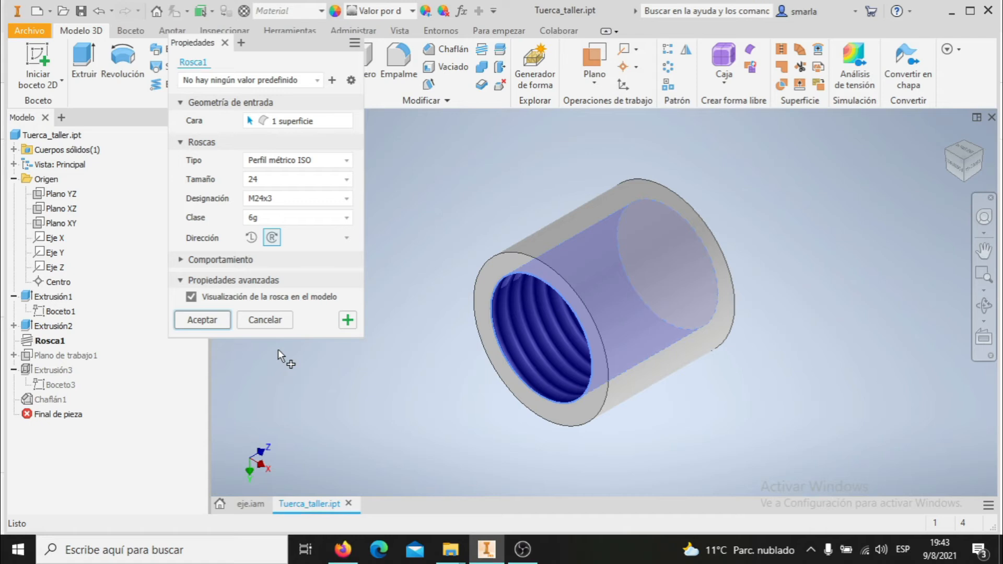
left_click_drag(272, 45, 262, 130)
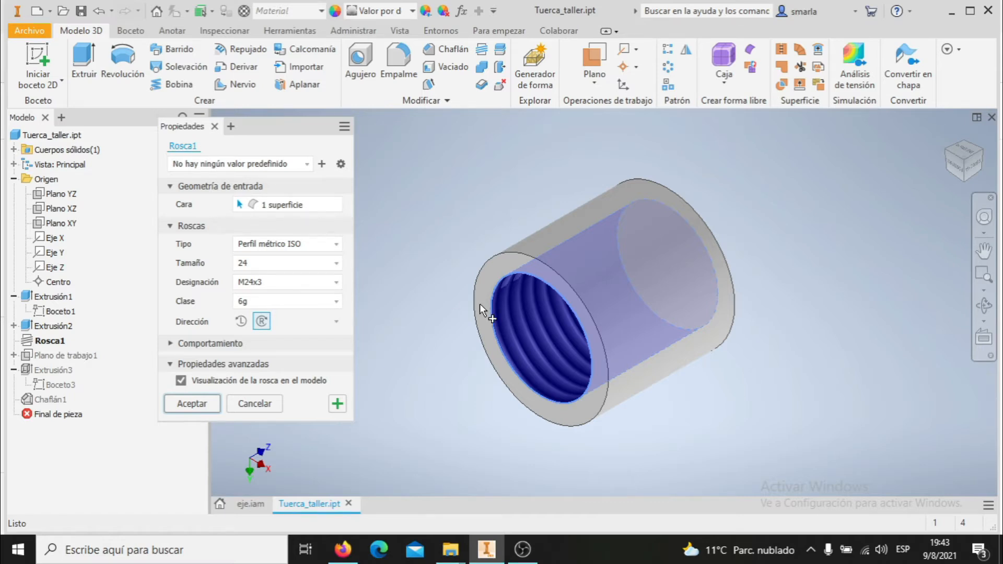
- Review the thread types and nominal sizes available for Rosca1
left_click(336, 245)
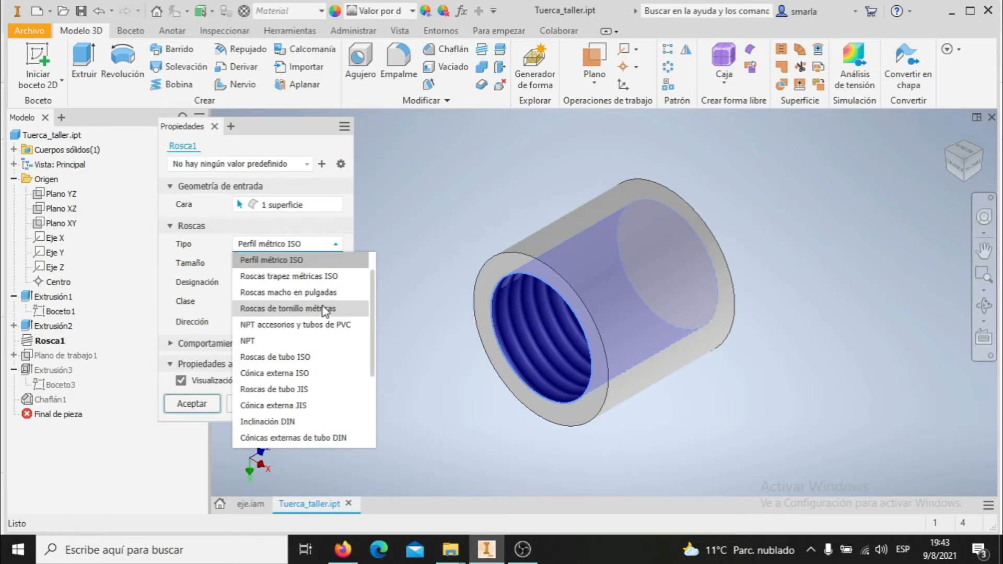
left_click(326, 234)
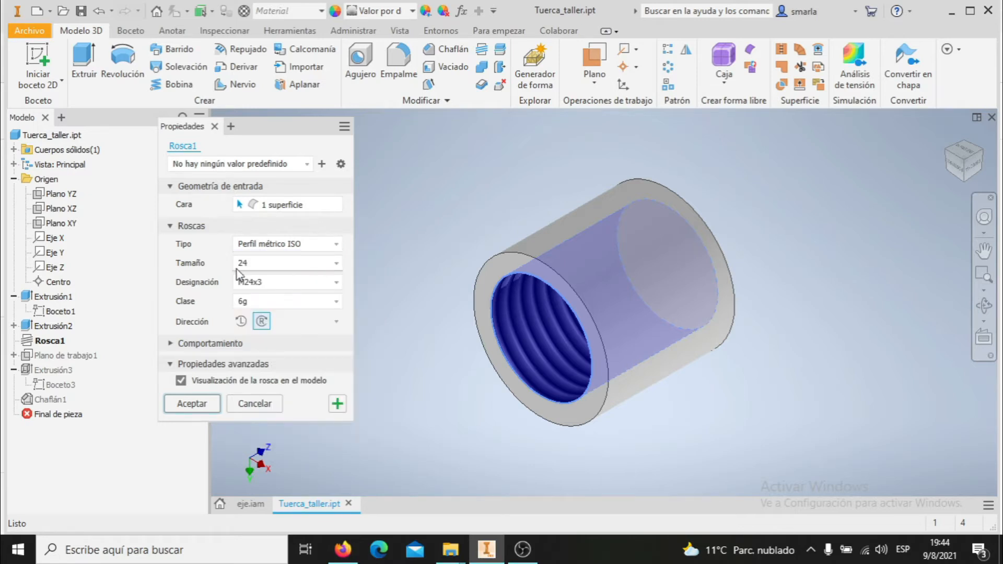
left_click(336, 264)
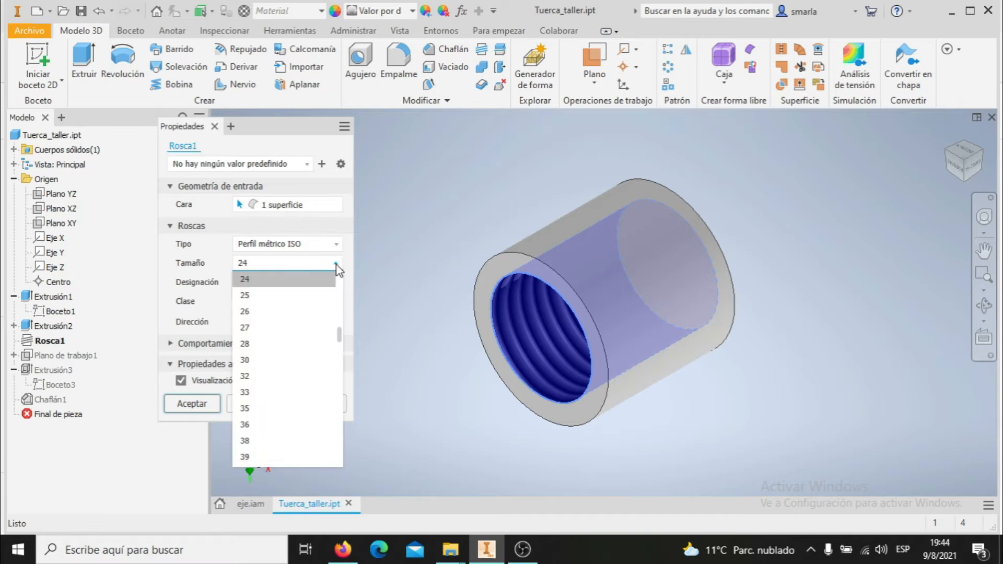
left_click(330, 267)
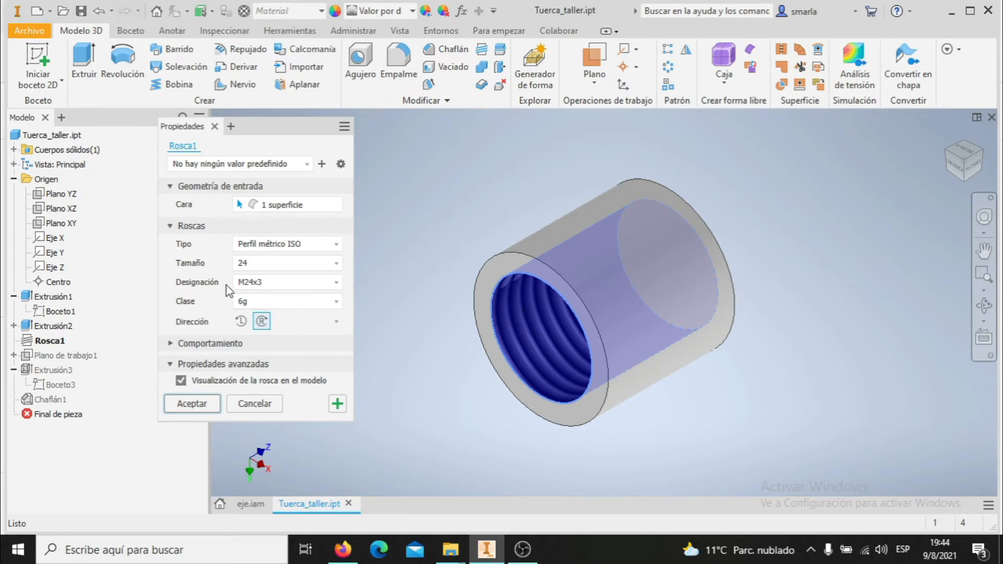
- Choose designation M24x3 and class 6g for the Rosca1 thread and accept the feature
left_click(335, 283)
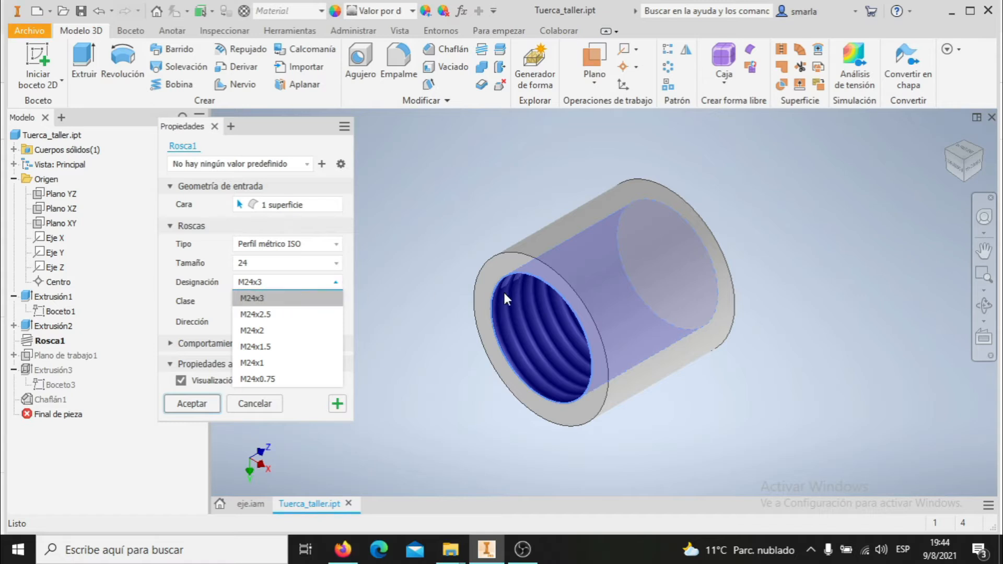
left_click(264, 298)
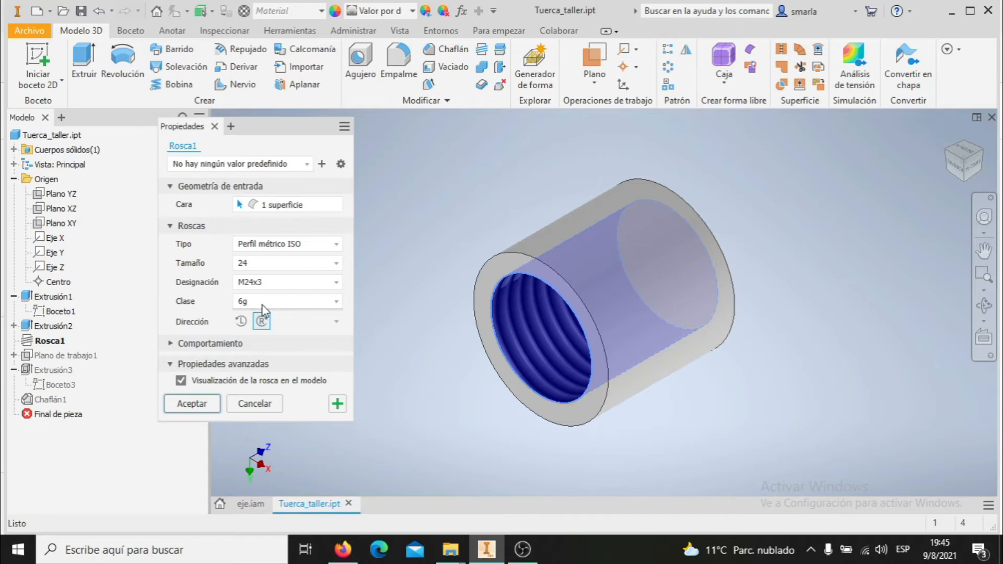
left_click(336, 303)
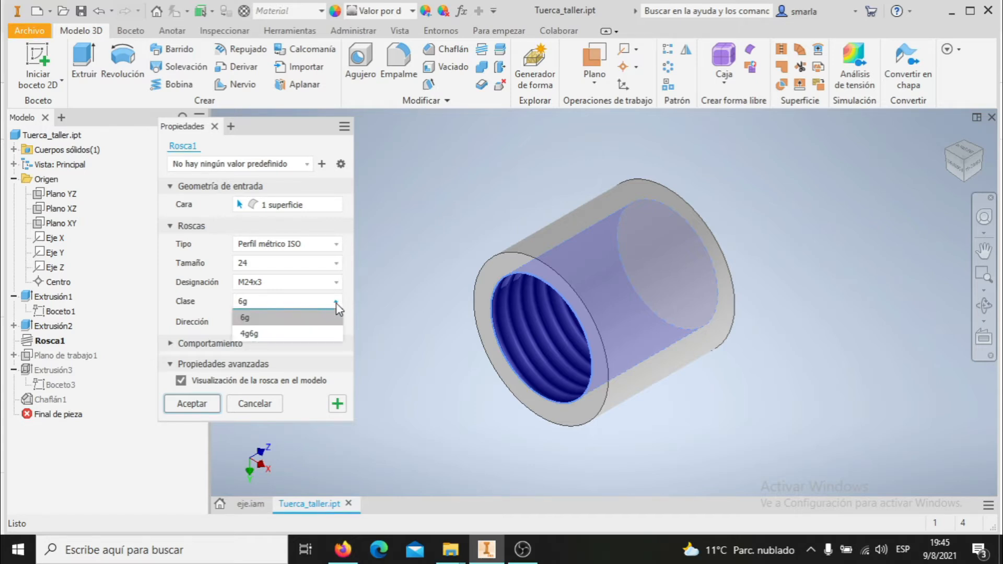
left_click(277, 318)
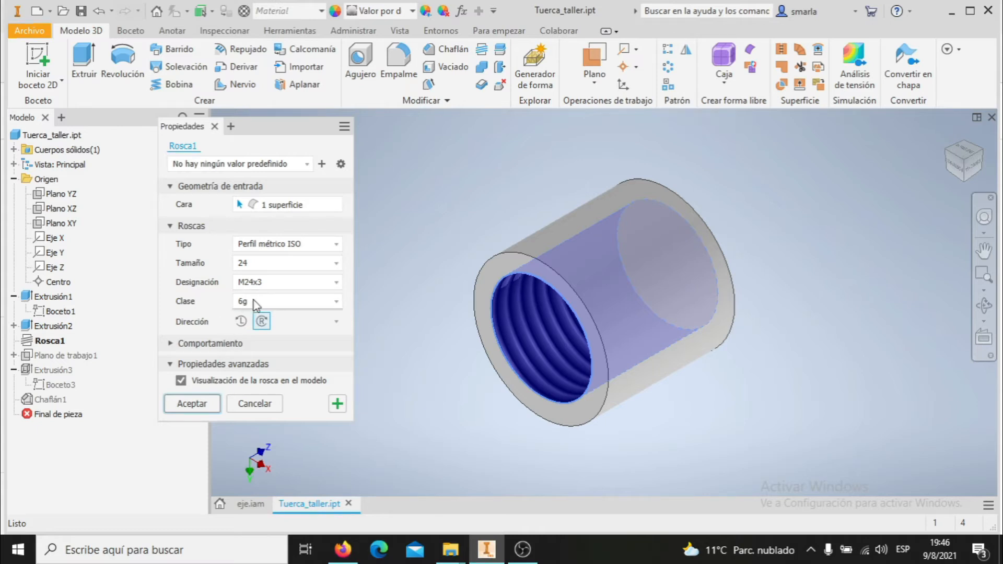
left_click(194, 405)
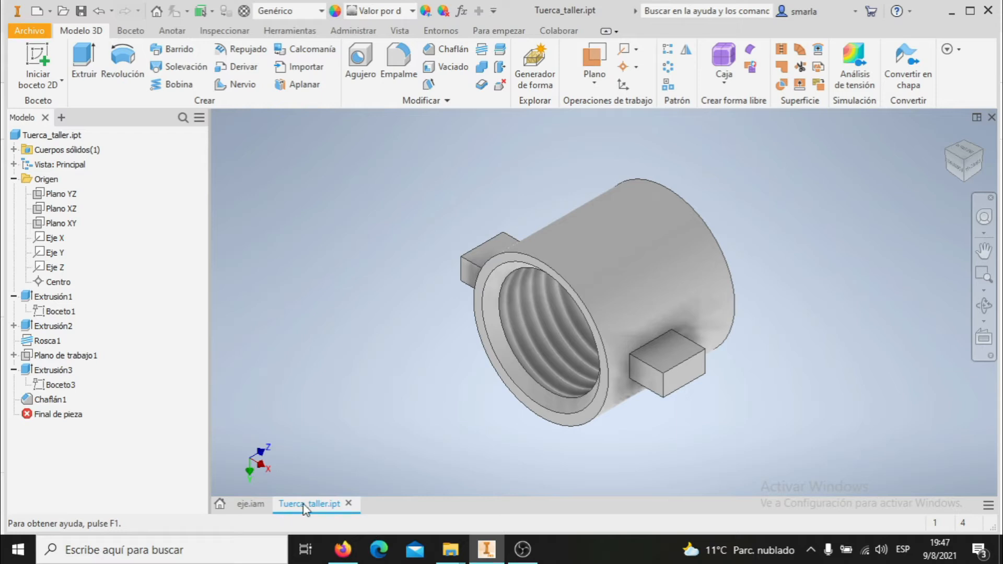
- Look over the eje.iam assembly, the home page with its new-file options, and the Tuerca_taller.ipt part
left_click(256, 505)
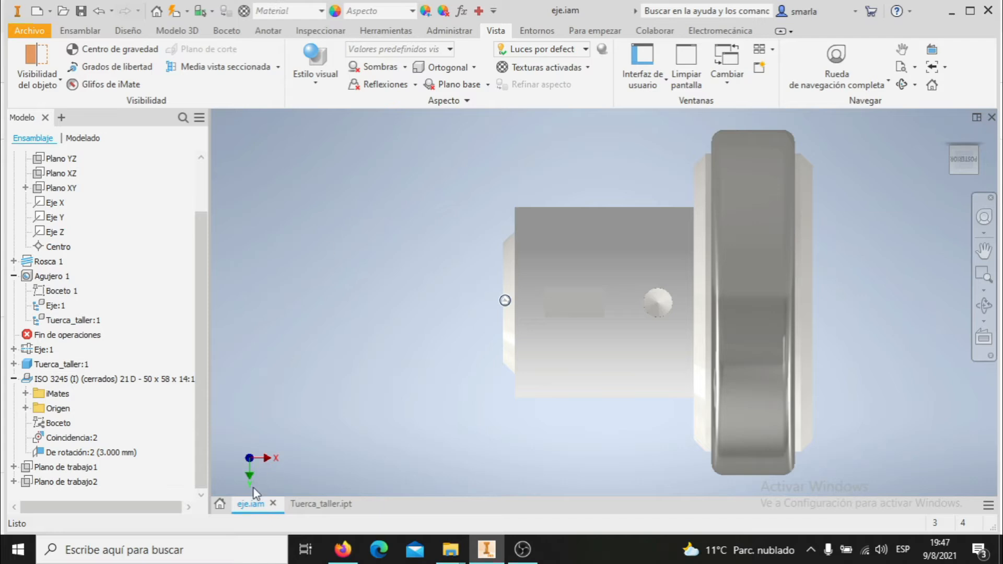
key("ctrl+Tab")
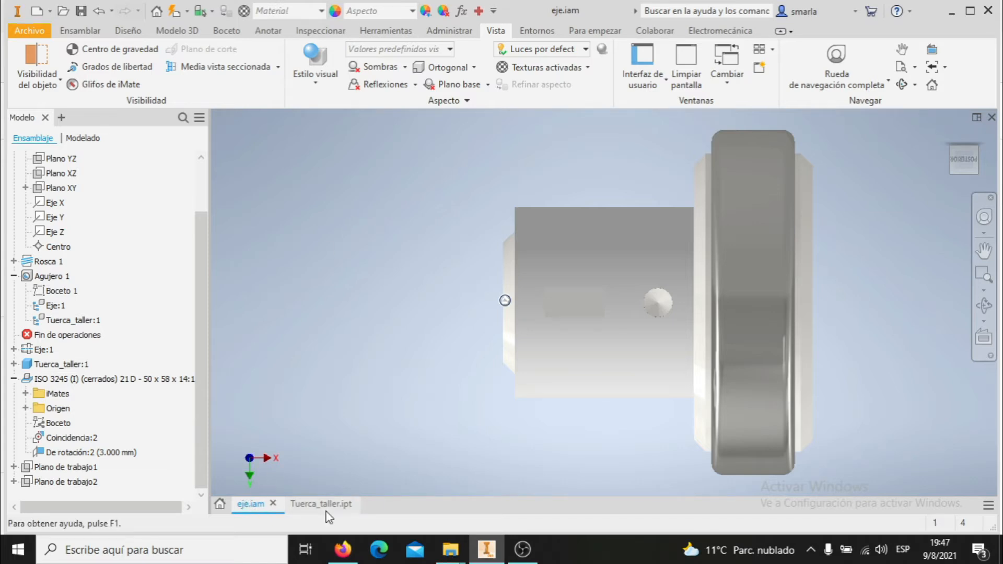
left_click(251, 504)
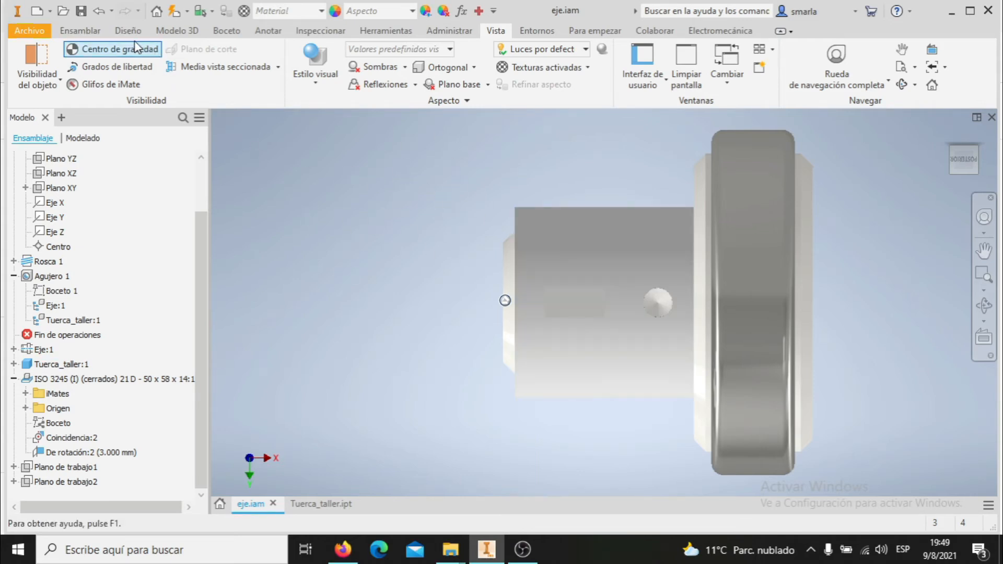
left_click(220, 504)
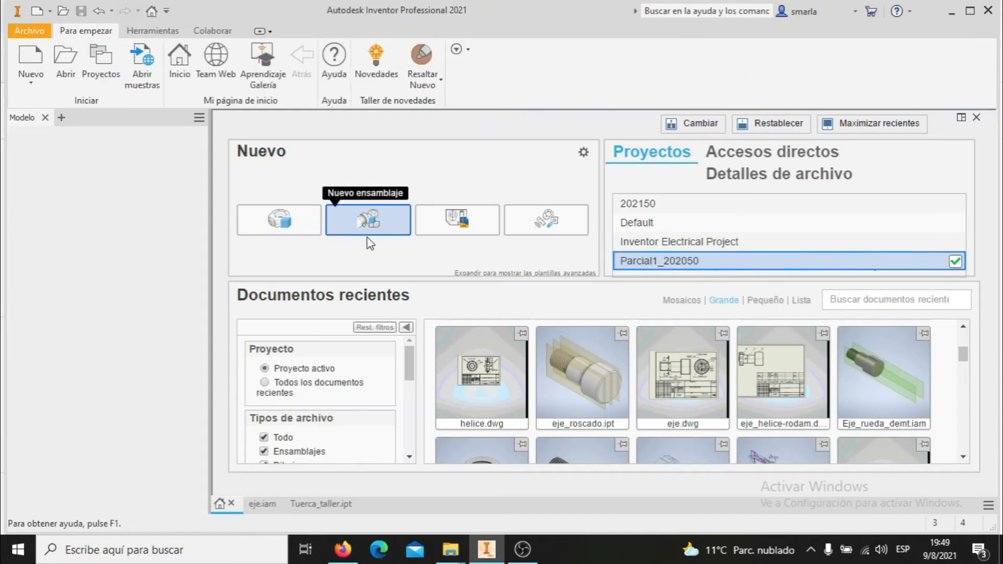
left_click(320, 506)
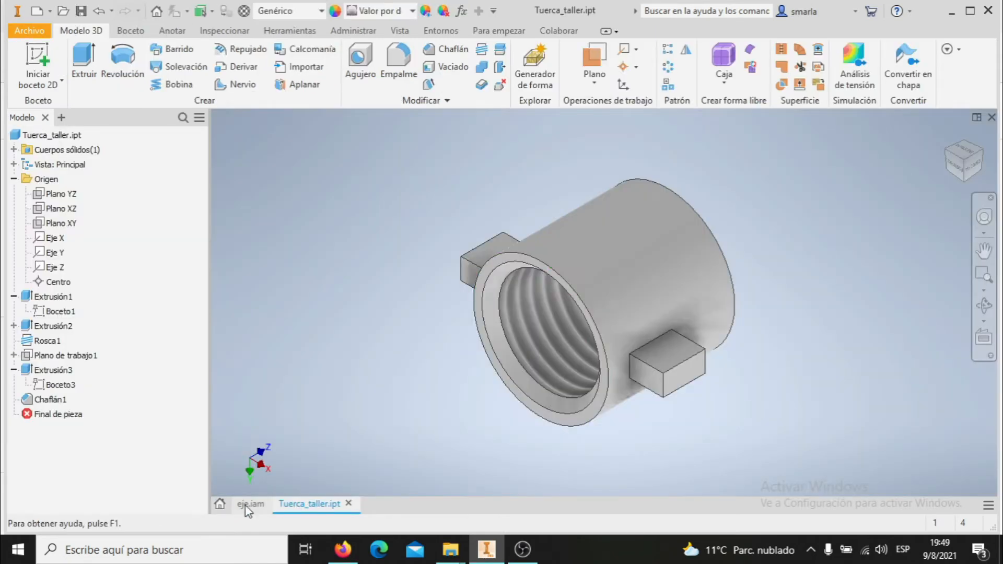
- Return to the eje.iam assembly and review its assembly tools and design tools, including the shaft (Eje) generator
left_click(246, 507)
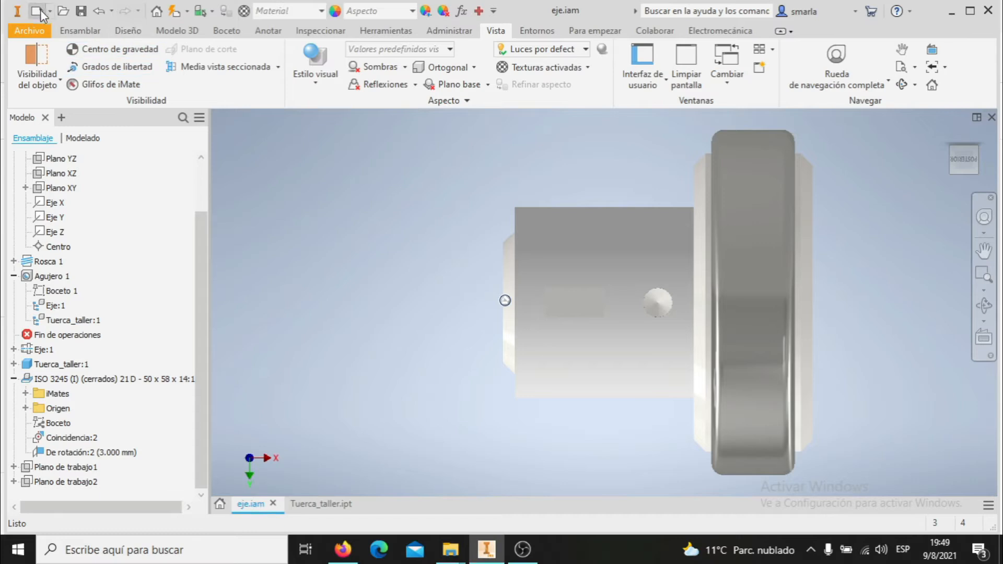
left_click(80, 33)
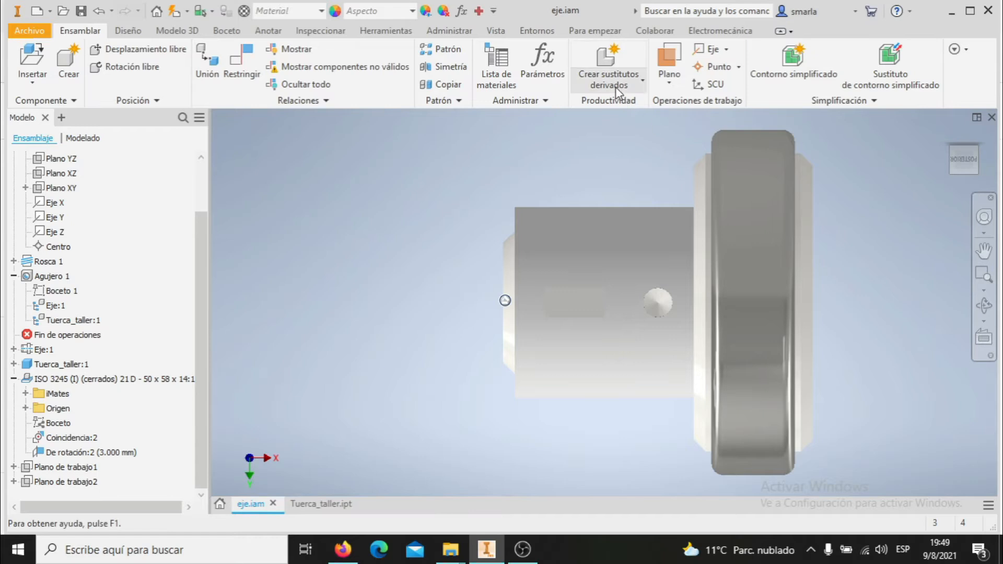
left_click(127, 31)
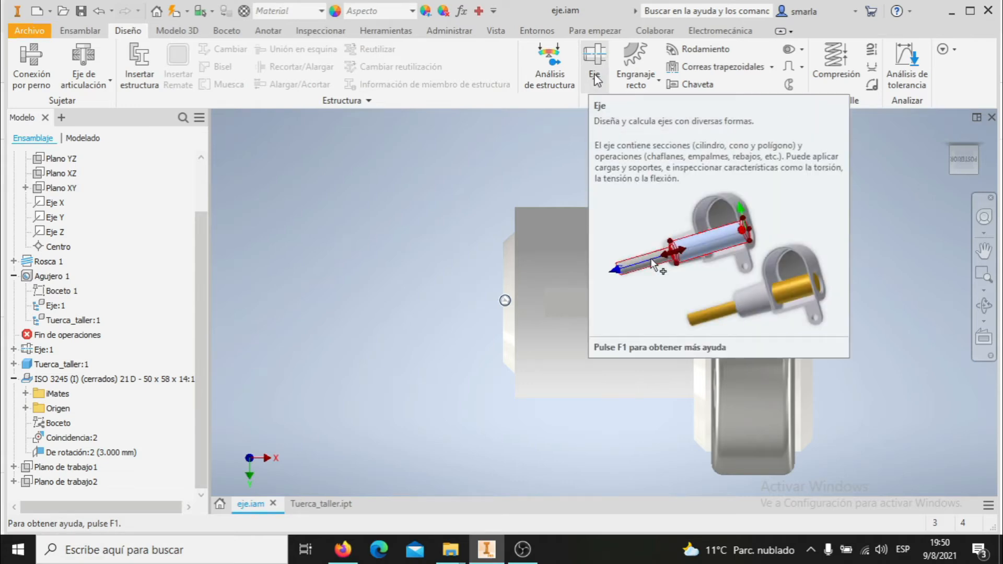
left_click_drag(197, 246, 188, 197)
left_click(45, 439)
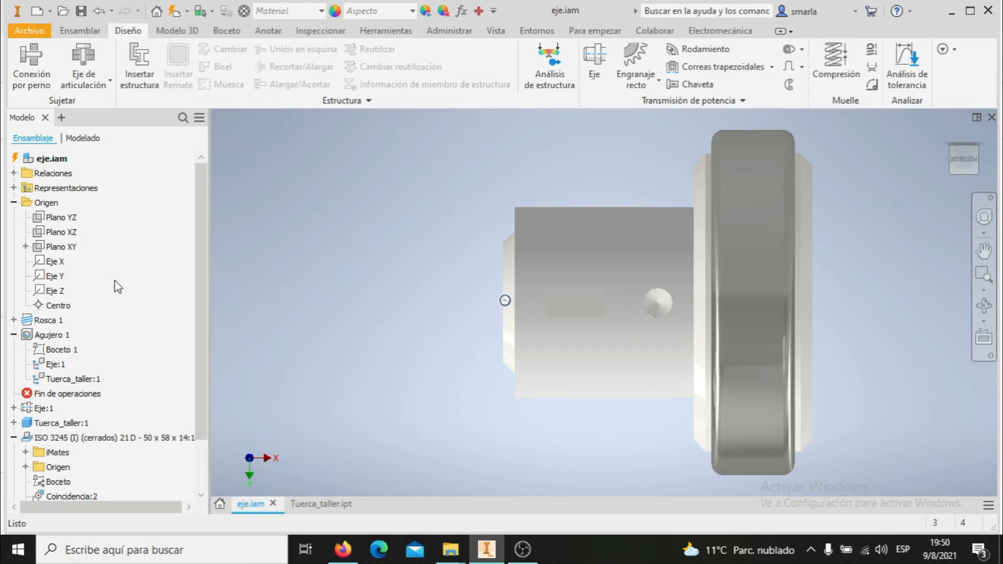
scroll(116, 285, "down", 1)
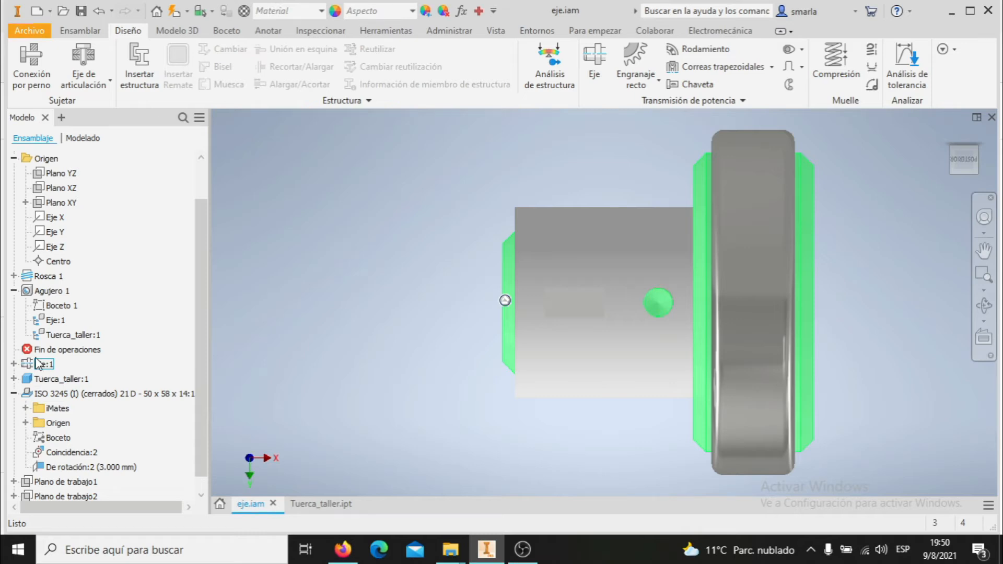
left_click(592, 66)
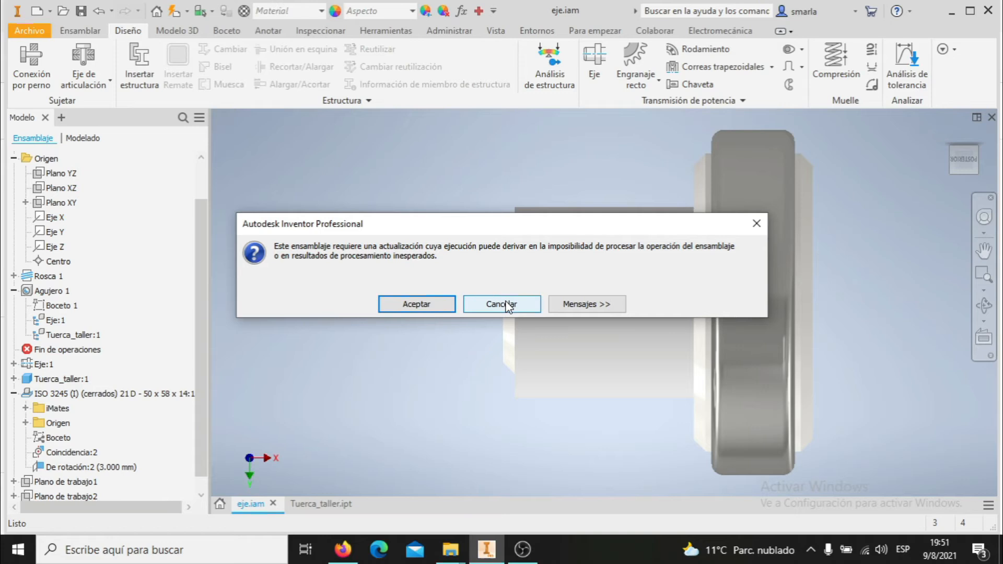
left_click(757, 224)
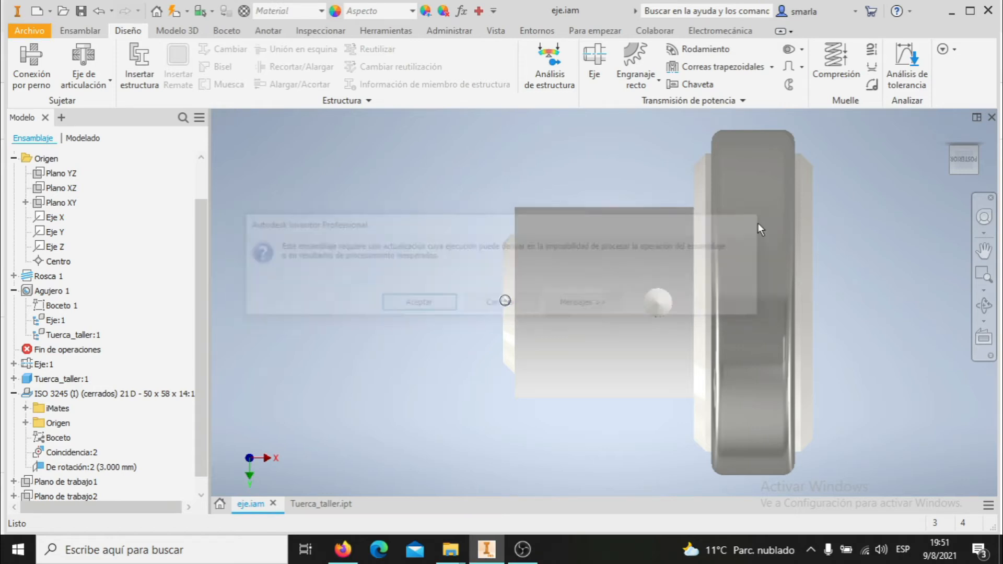
- Open the Eje:1 shaft for editing with the Design Accelerator, accepting the assembly update and constraint prompts
left_click(42, 365)
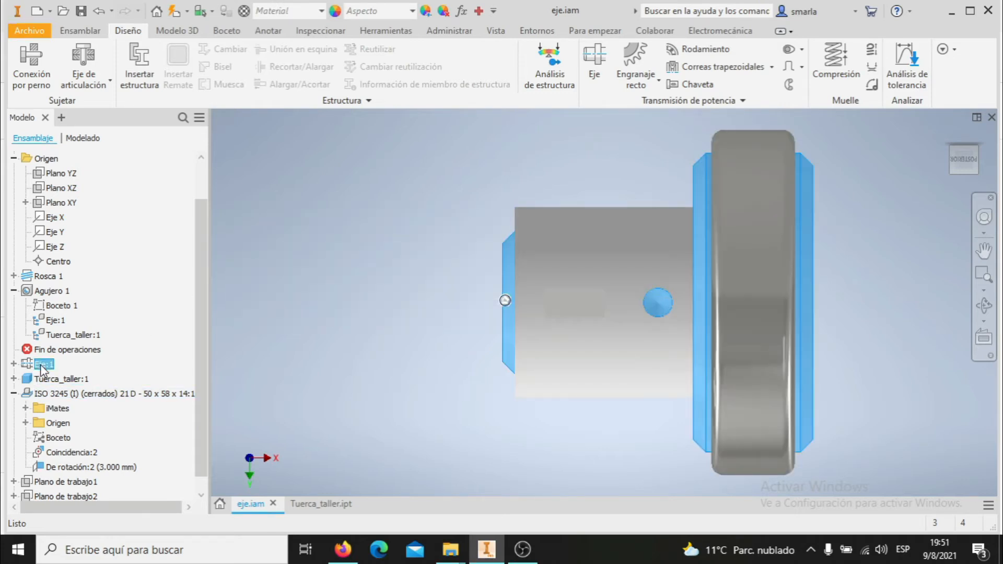
right_click(42, 369)
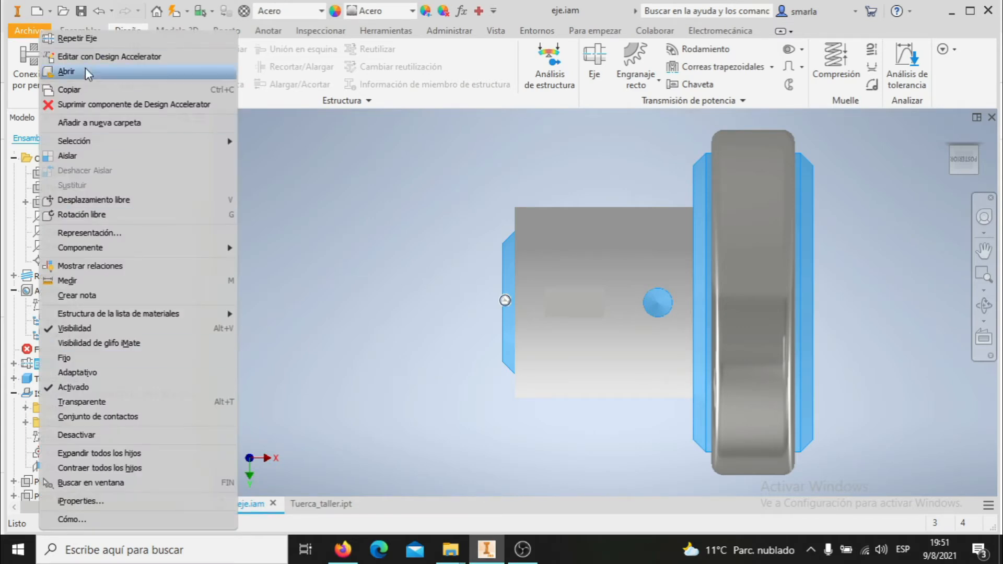
left_click(100, 58)
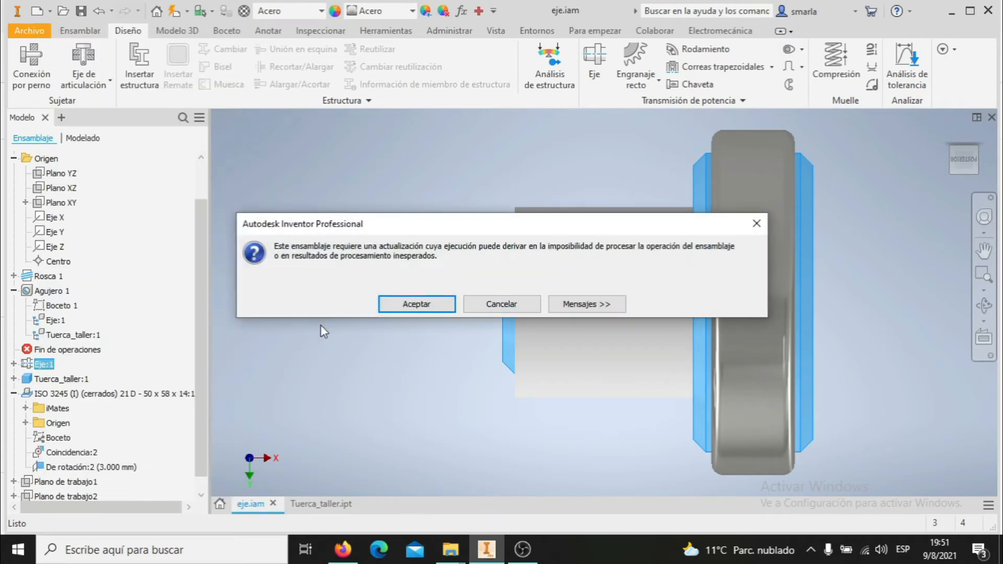
left_click(426, 309)
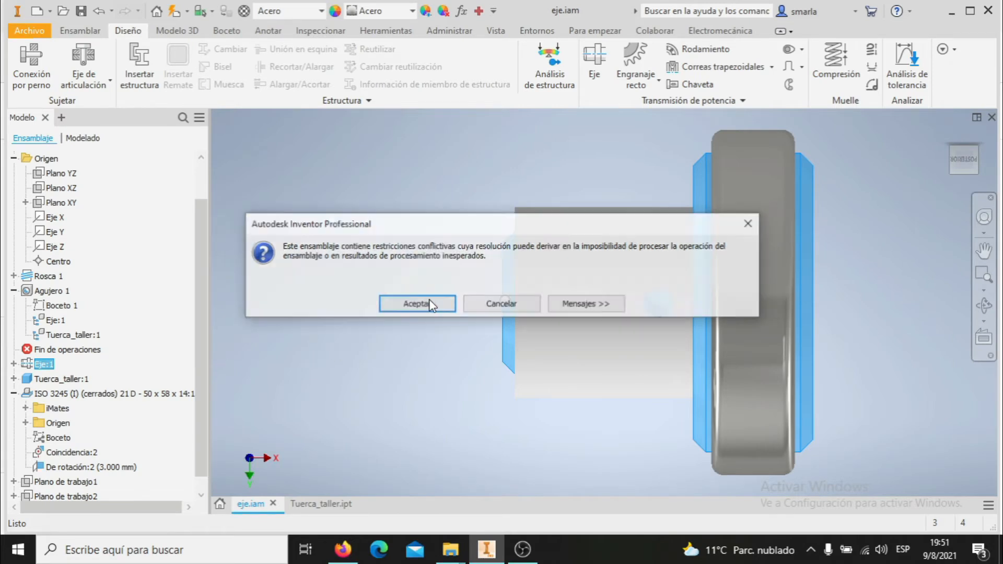
left_click(424, 305)
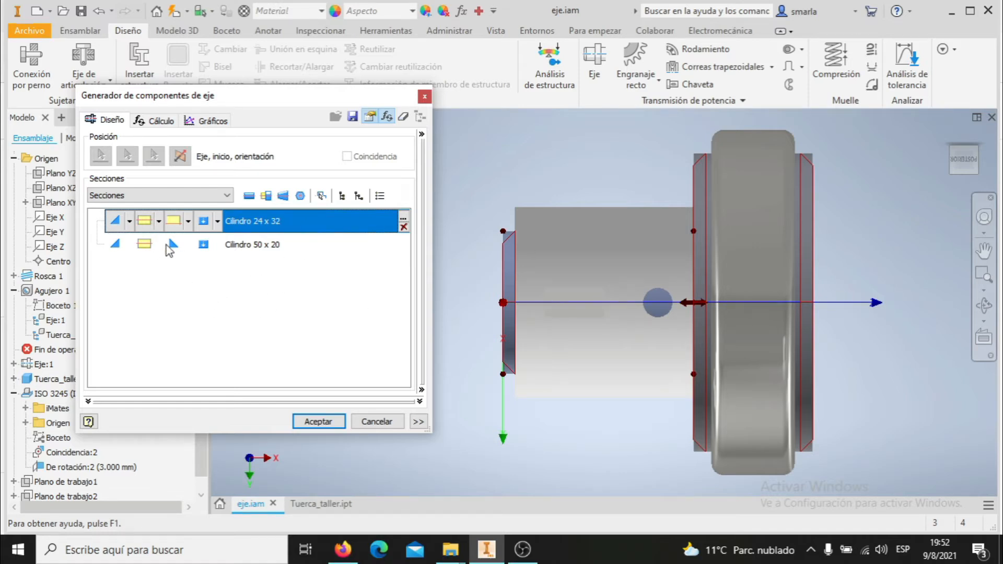
- Review the diameter and length of the Cilindro 24 x 32 section and the edge features available for it
double_click(272, 225)
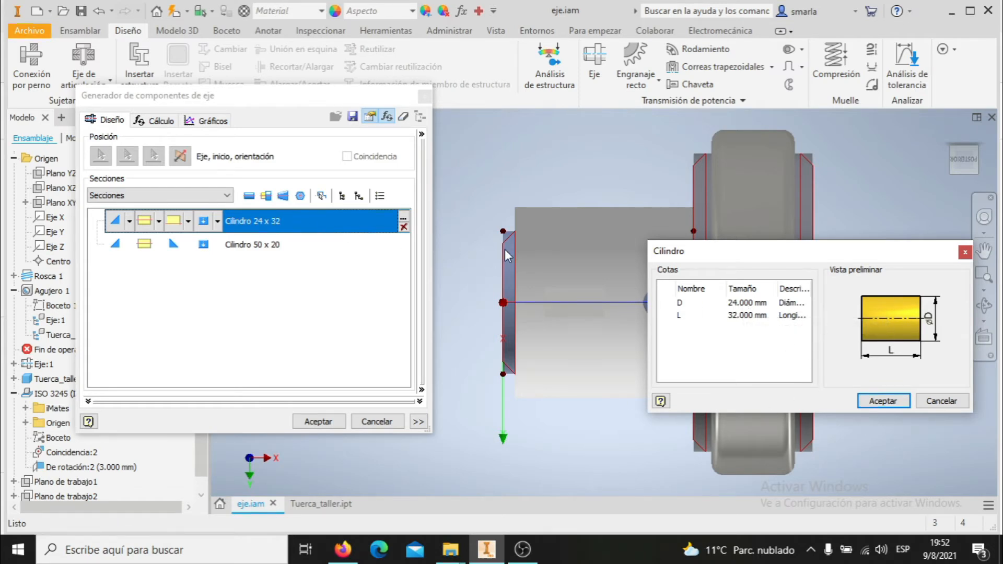
left_click_drag(827, 253, 503, 401)
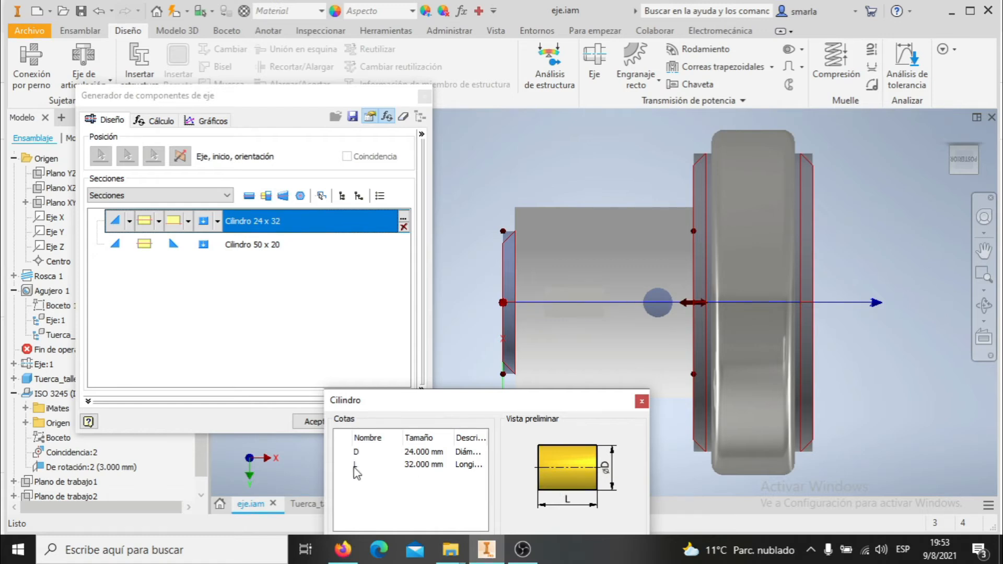
left_click_drag(465, 401, 462, 196)
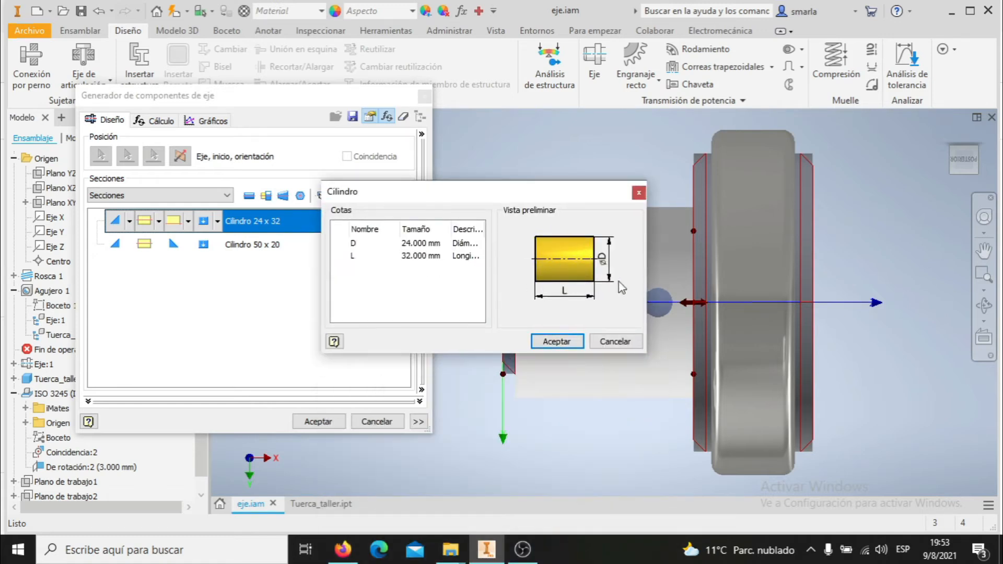
left_click(544, 343)
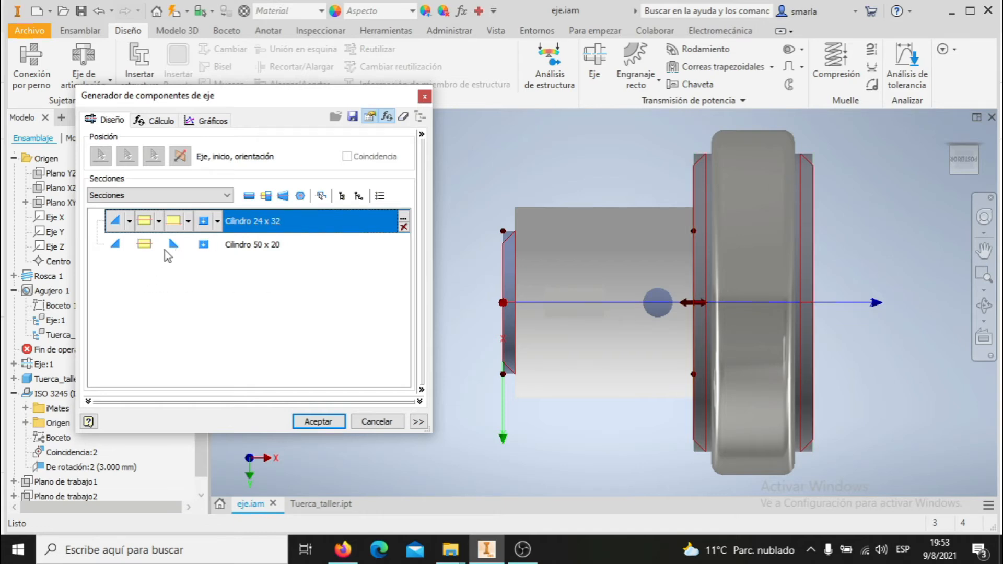
left_click(130, 223)
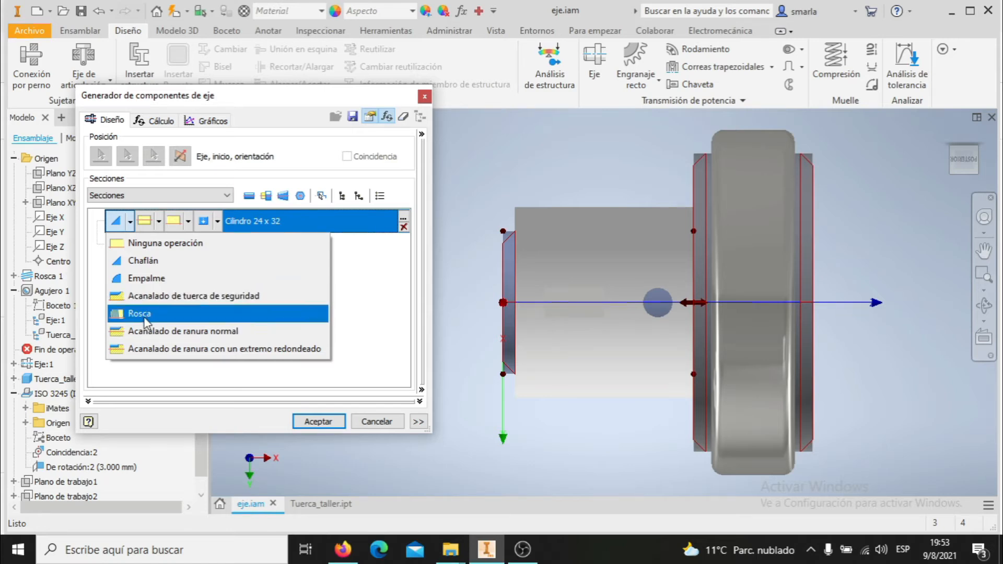
left_click(366, 313)
- Review the dimensions of the Cilindro 50 x 20 section and accept the shaft generator
left_click(216, 249)
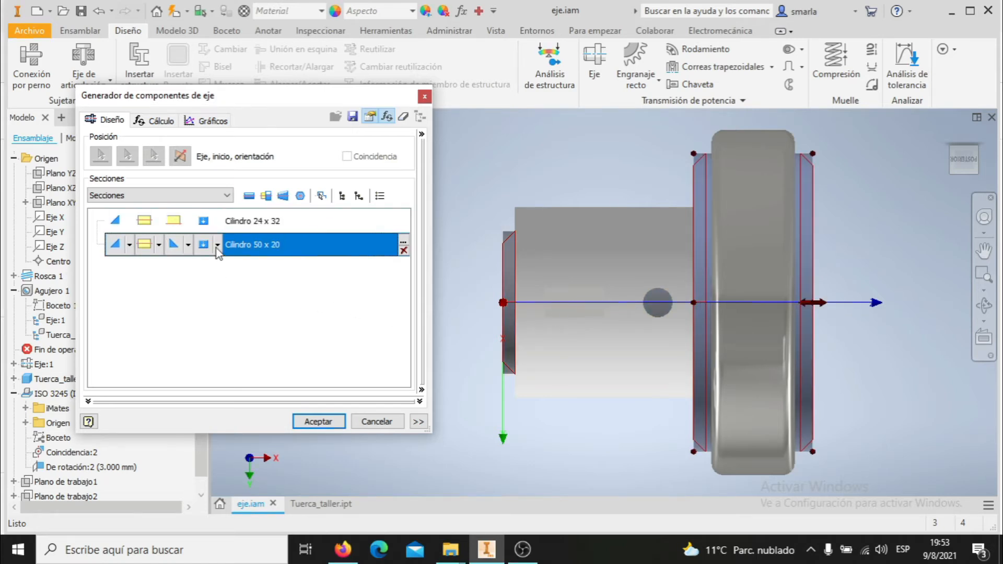
double_click(253, 254)
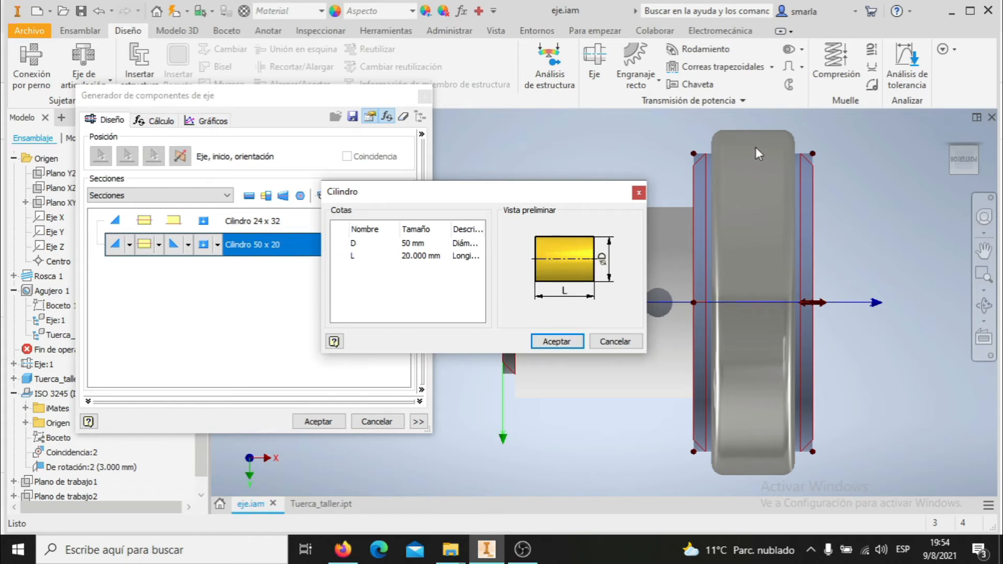
left_click(557, 342)
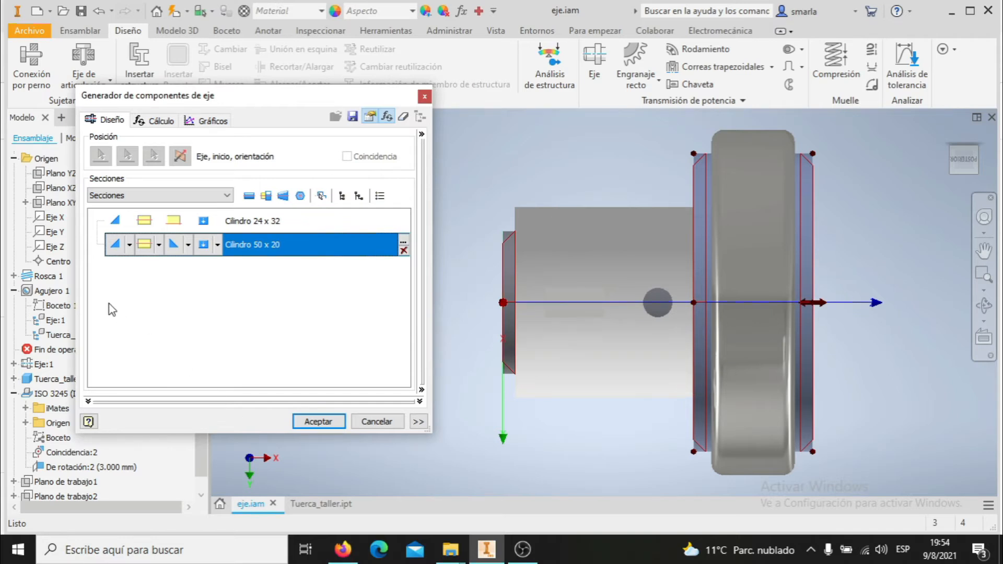
left_click_drag(249, 104, 282, 21)
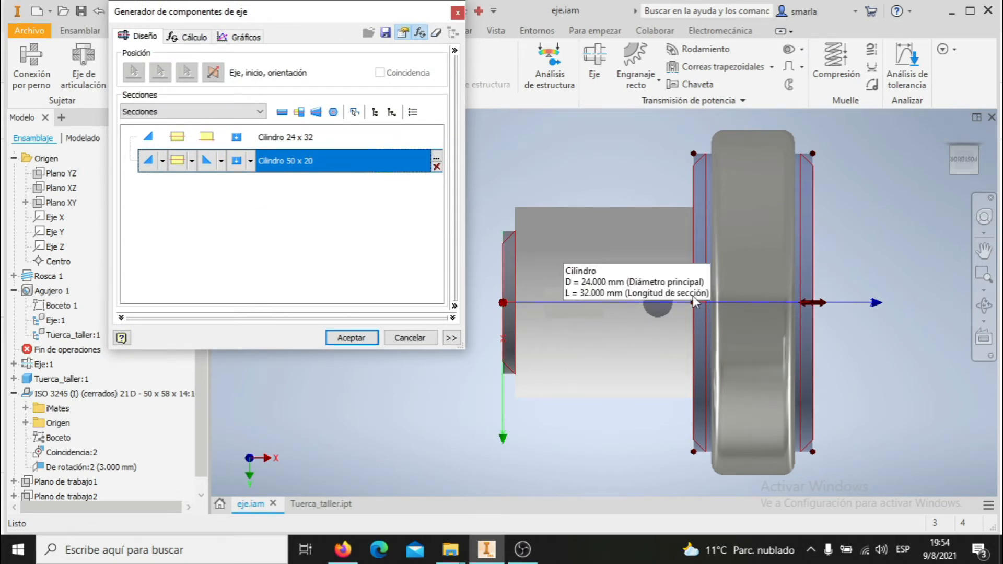
left_click(346, 338)
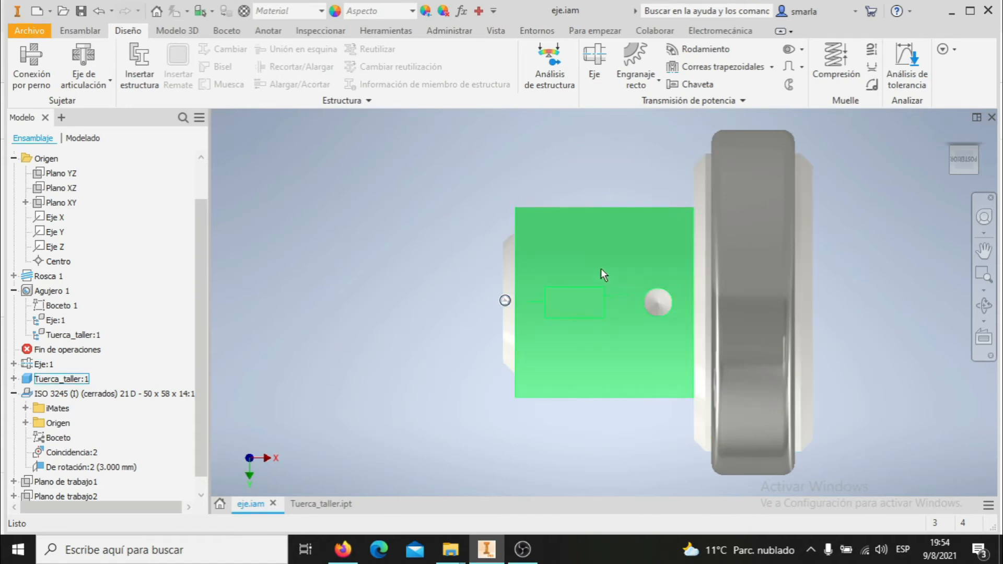
- Look over the threaded interior of Tuerca_taller.ipt and the 3D modelling tools of the eje.iam assembly
left_click(309, 503)
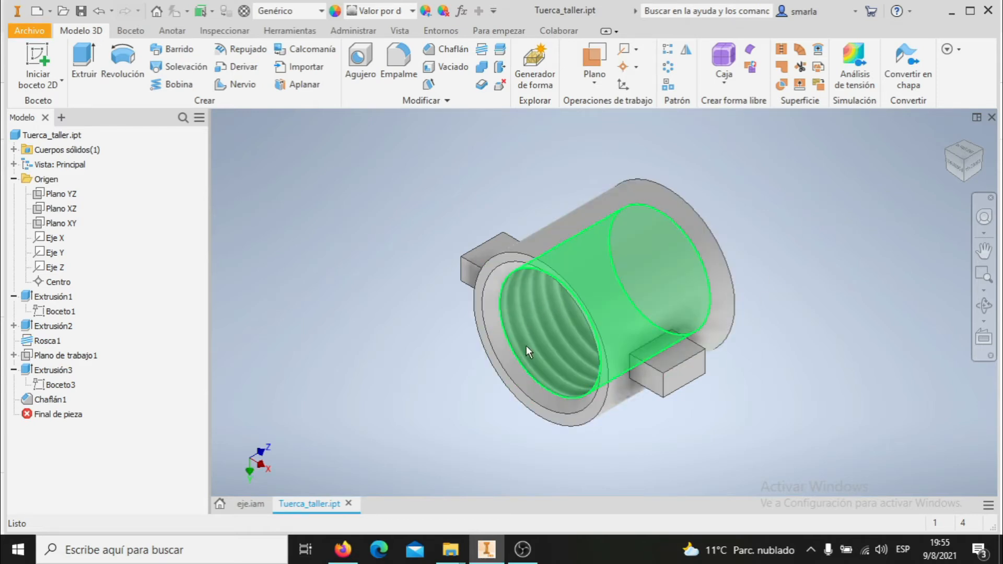
left_click(251, 505)
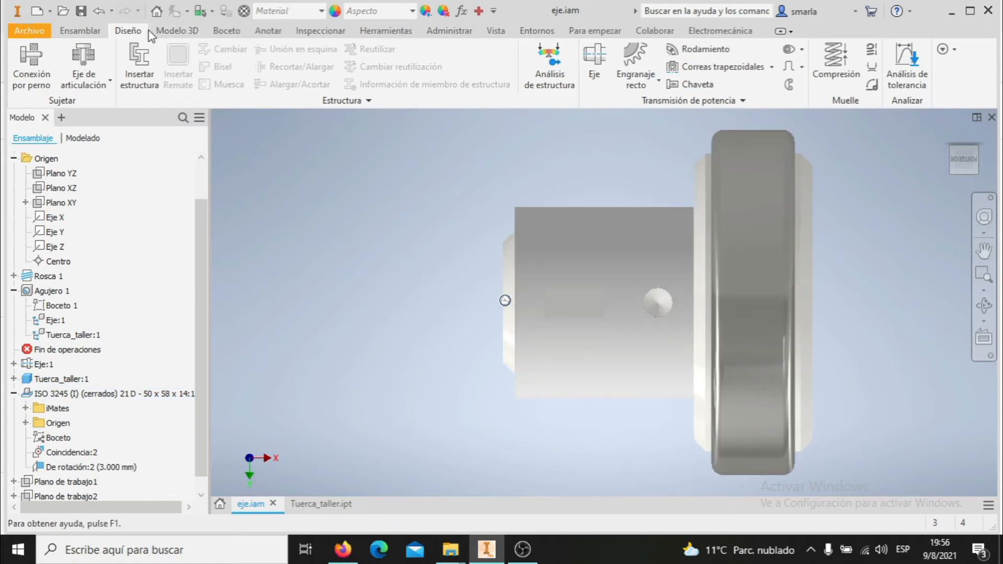
left_click(186, 31)
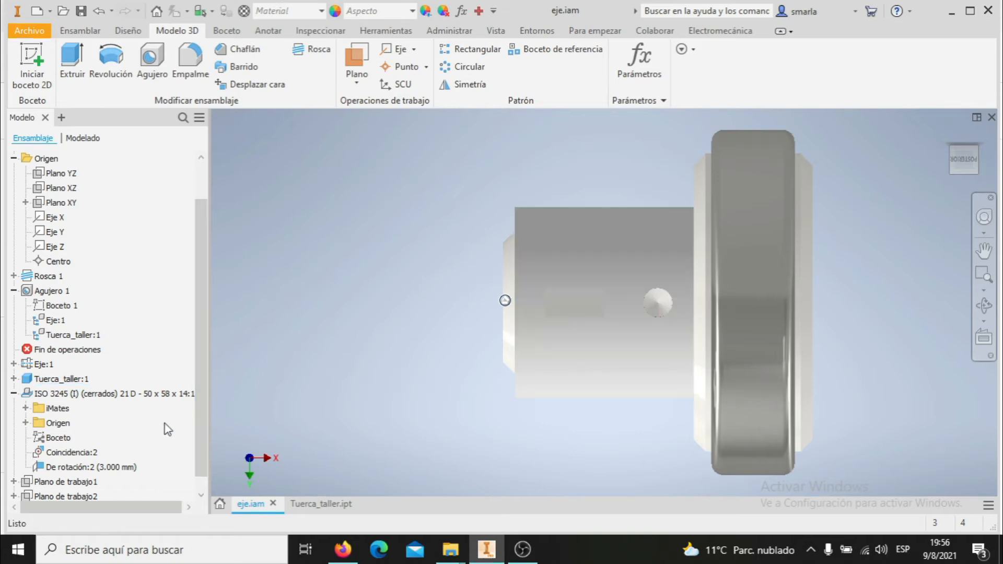
- Open the Rosca 1 thread of the assembly for editing and review its face, thread and depth settings
left_click(43, 277)
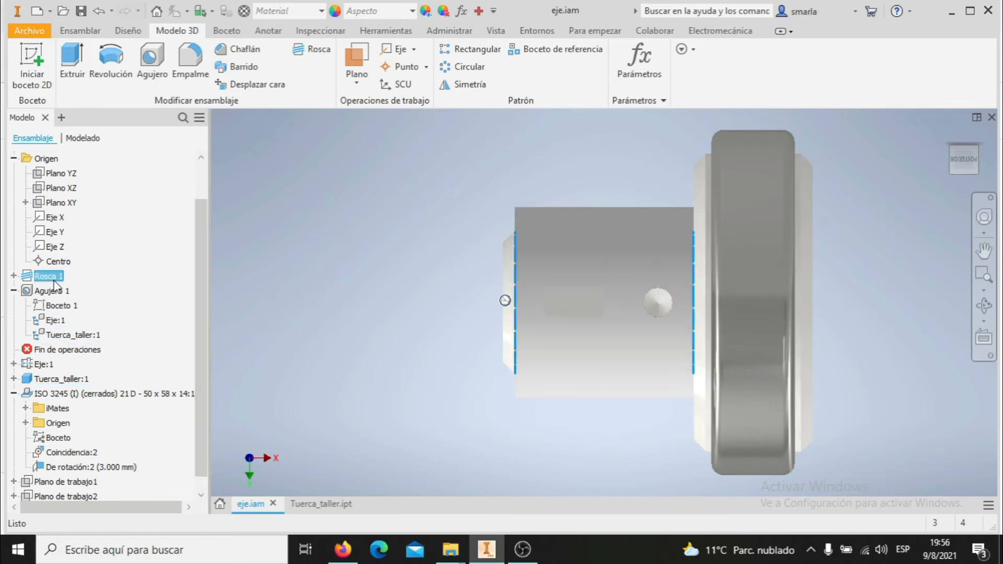
right_click(42, 280)
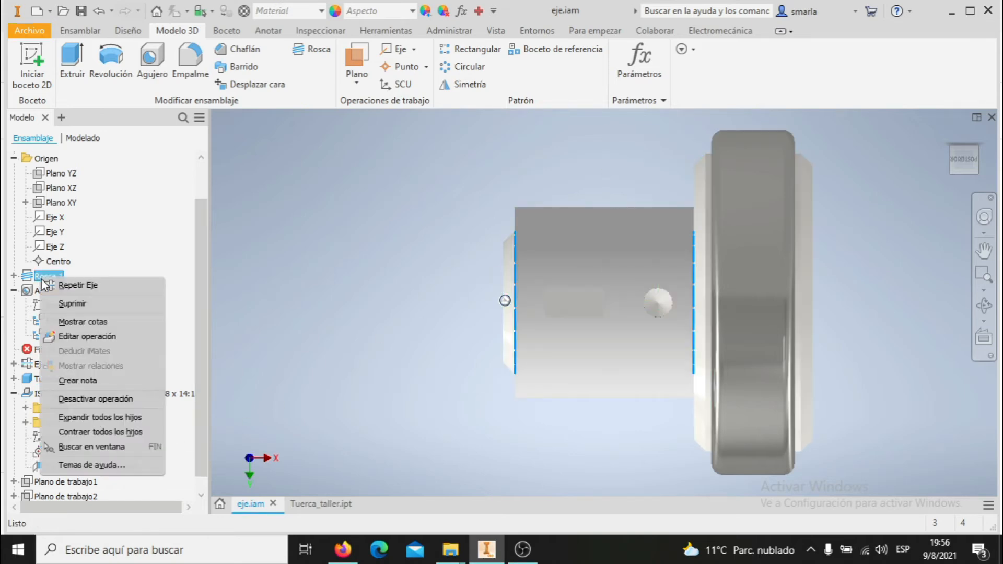
left_click(113, 336)
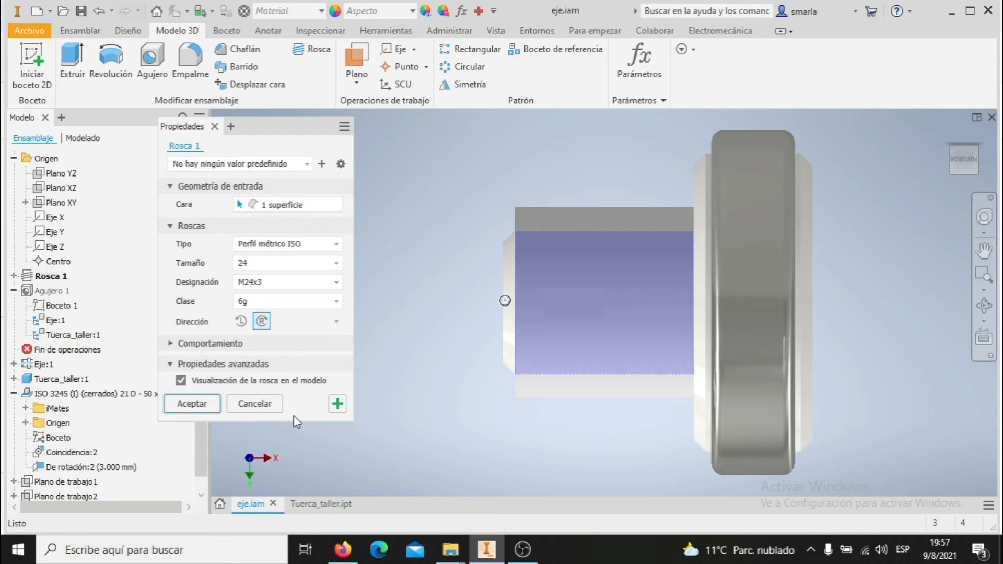
left_click(171, 346)
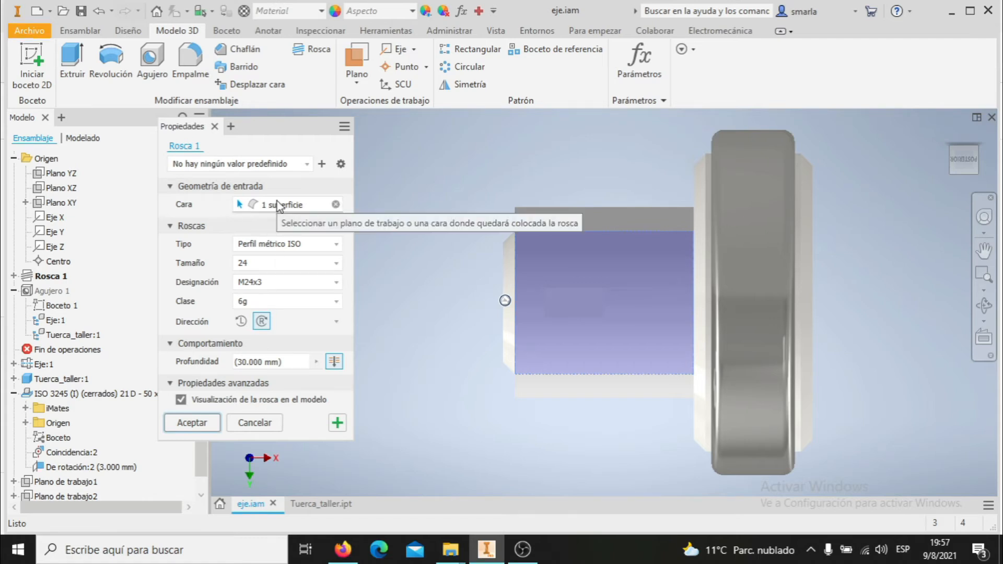
left_click(171, 187)
left_click(171, 187)
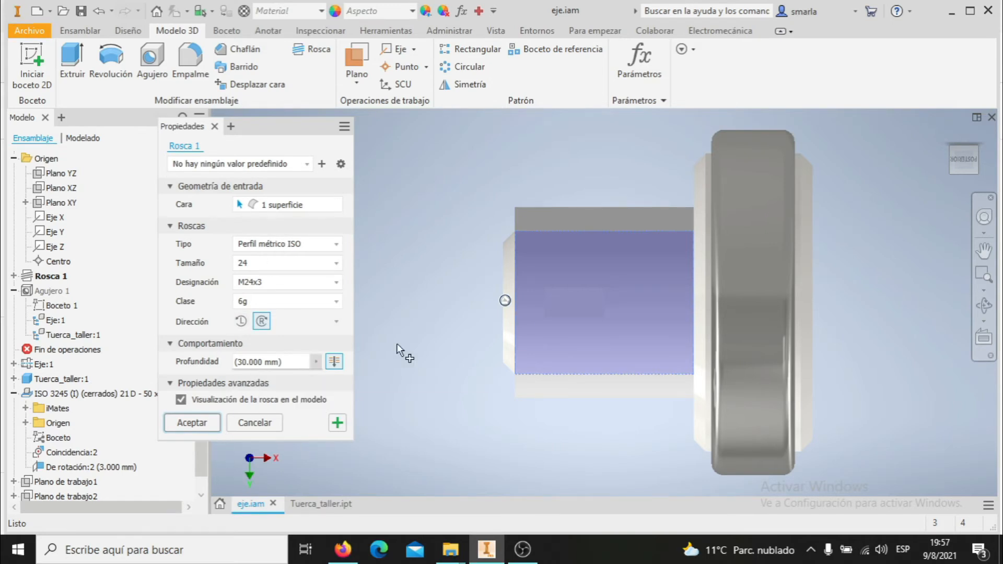
- Set the Rosca 1 thread depth to 20 mm and check the other depth values on offer
left_click(246, 361)
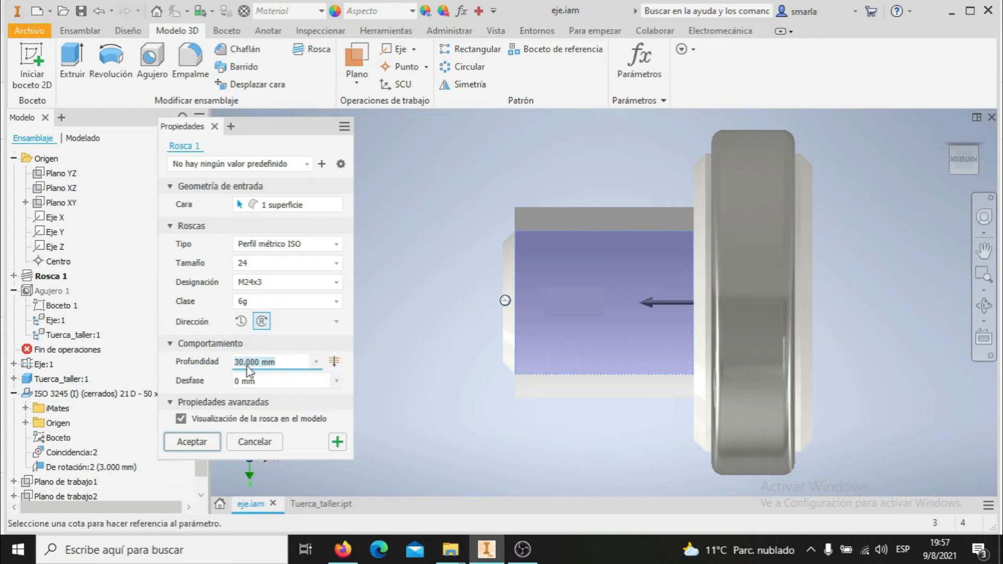
key("BackSpace")
key("BackSpace")
type("20")
left_click(316, 361)
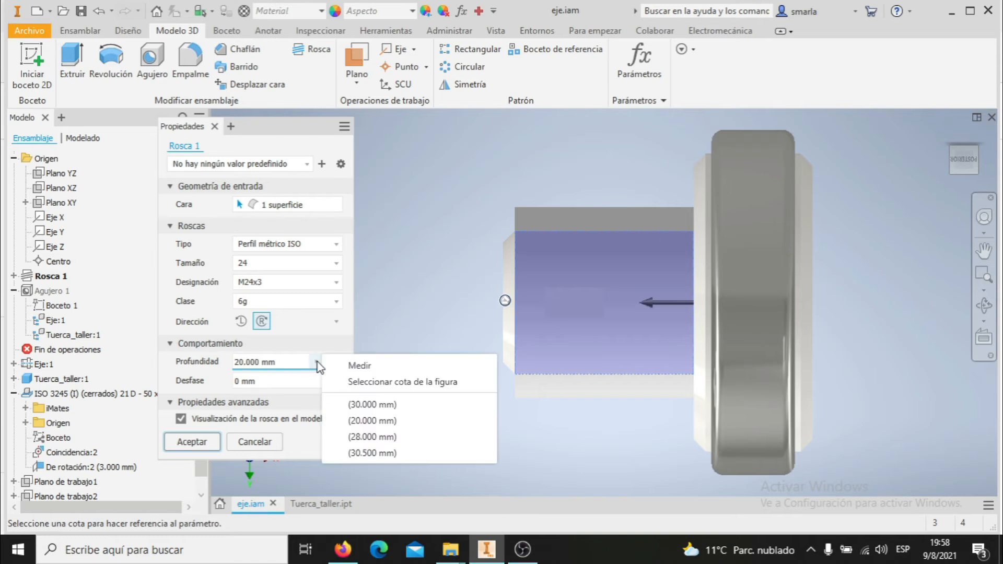
left_click(318, 362)
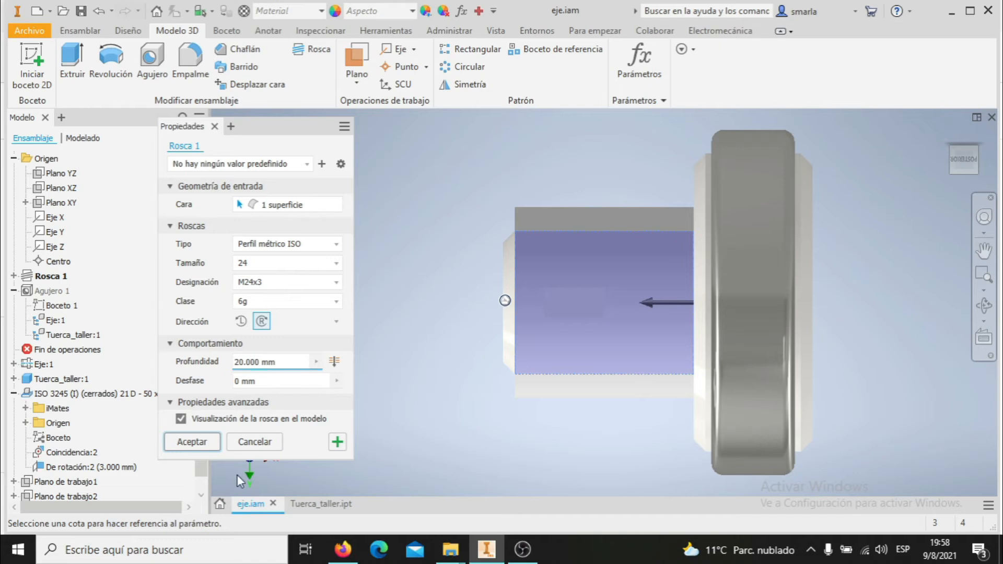
- Set the Rosca 1 thread depth to 30 mm and accept the feature
key("BackSpace")
key("BackSpace")
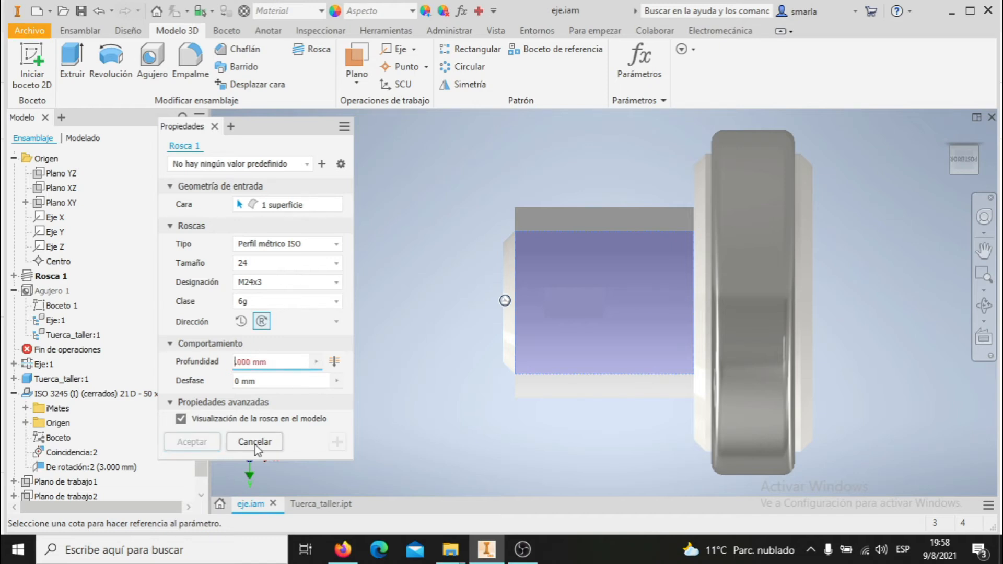
type("30.")
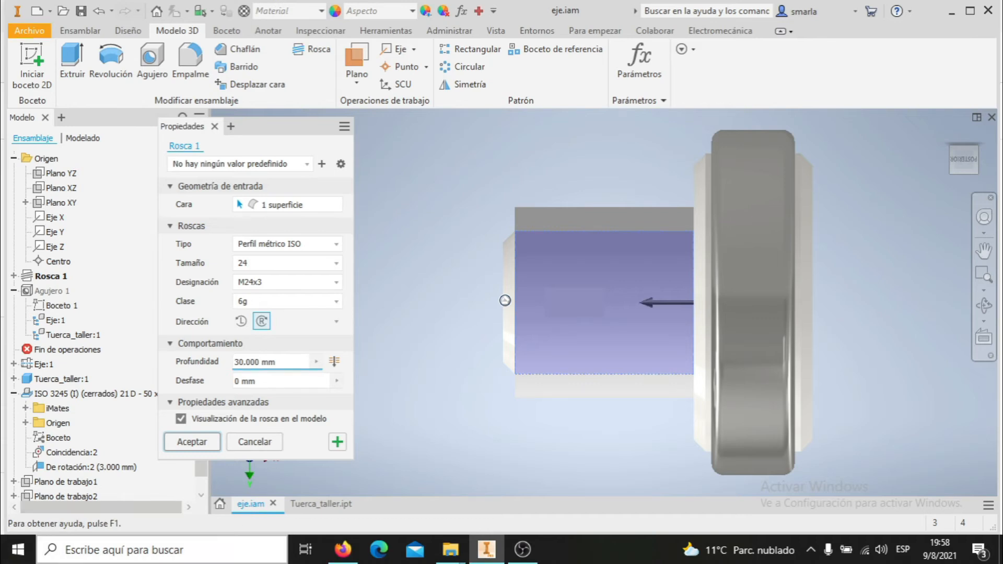
left_click(193, 442)
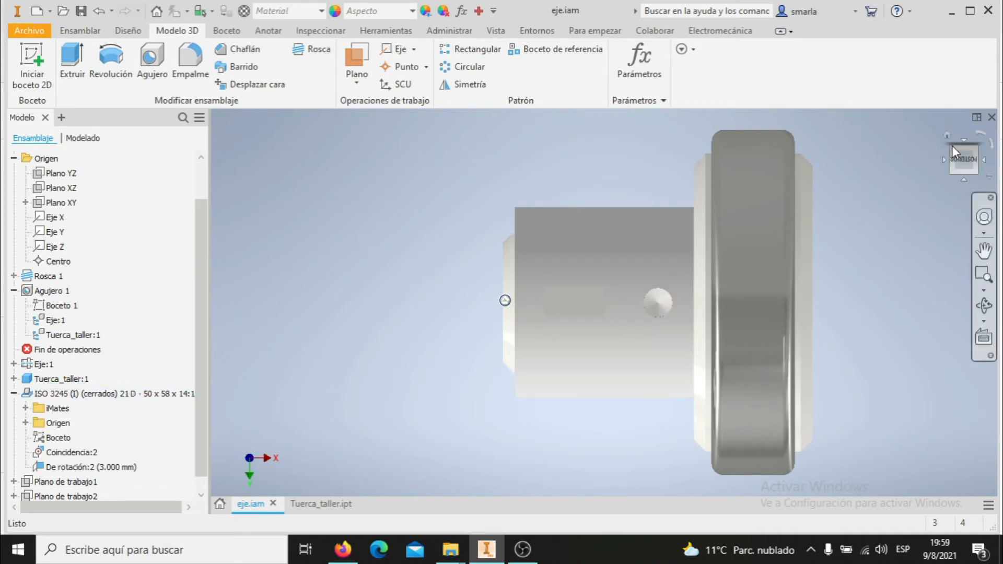
- Inspect the chamfered, threaded shaft end inside the nut up close from an isometric view
left_click(952, 175)
scroll(570, 253, "up", 5)
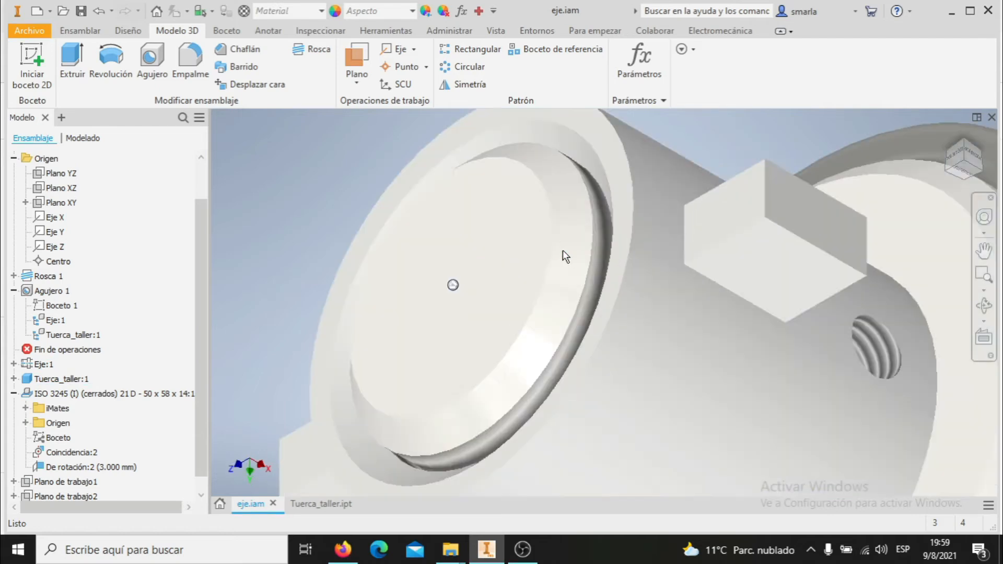
scroll(563, 250, "up", 3)
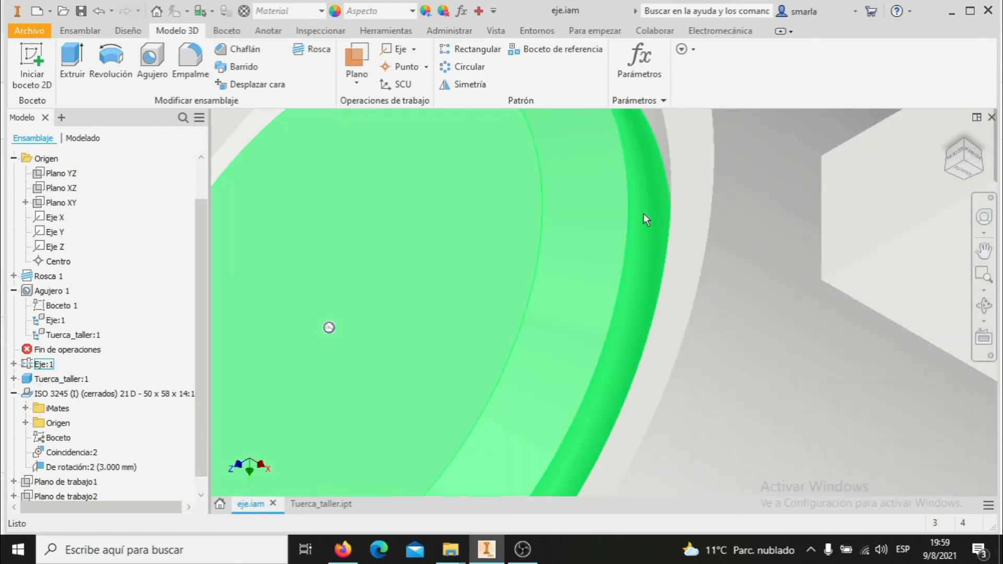
- Open the Agujero 1 hole for editing from the rear view and check its thread types, keeping Perfil métrico ISO
scroll(663, 204, "down", 8)
left_click(966, 156)
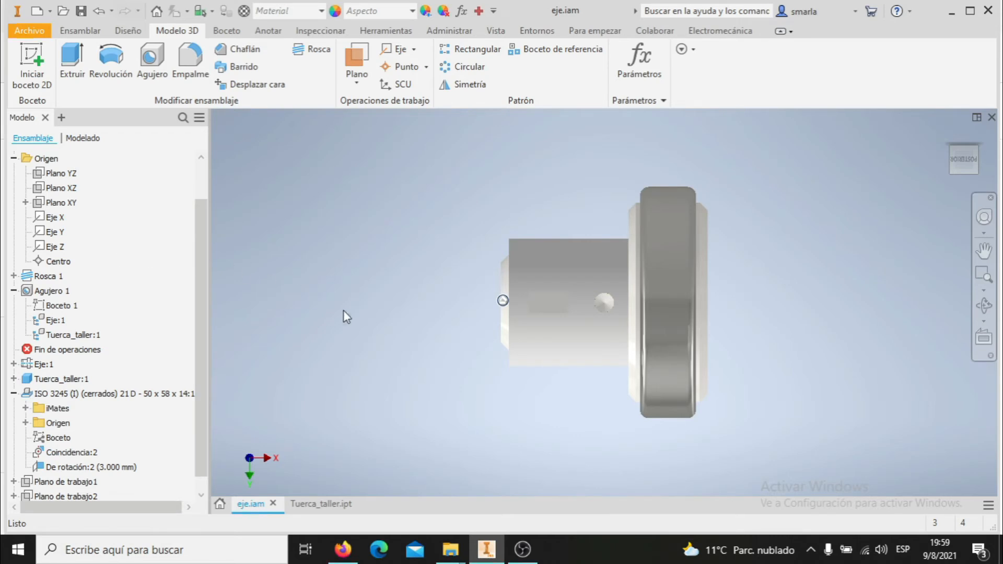
left_click(51, 293)
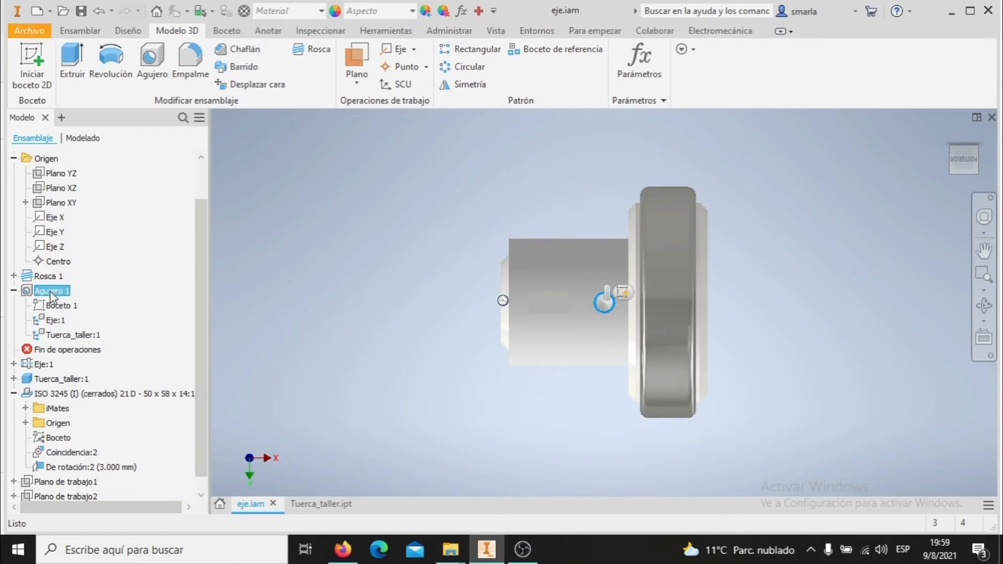
right_click(51, 296)
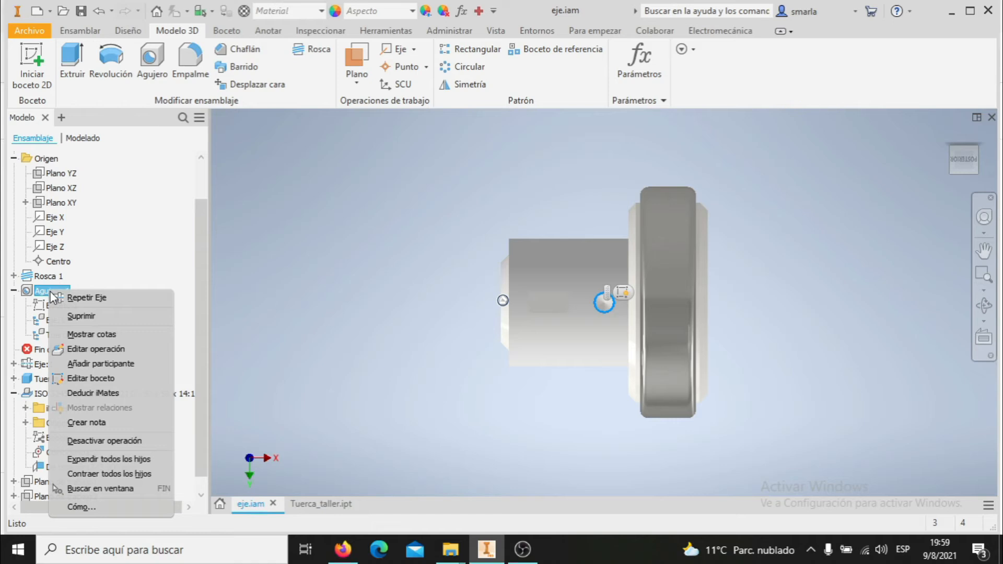
left_click(122, 350)
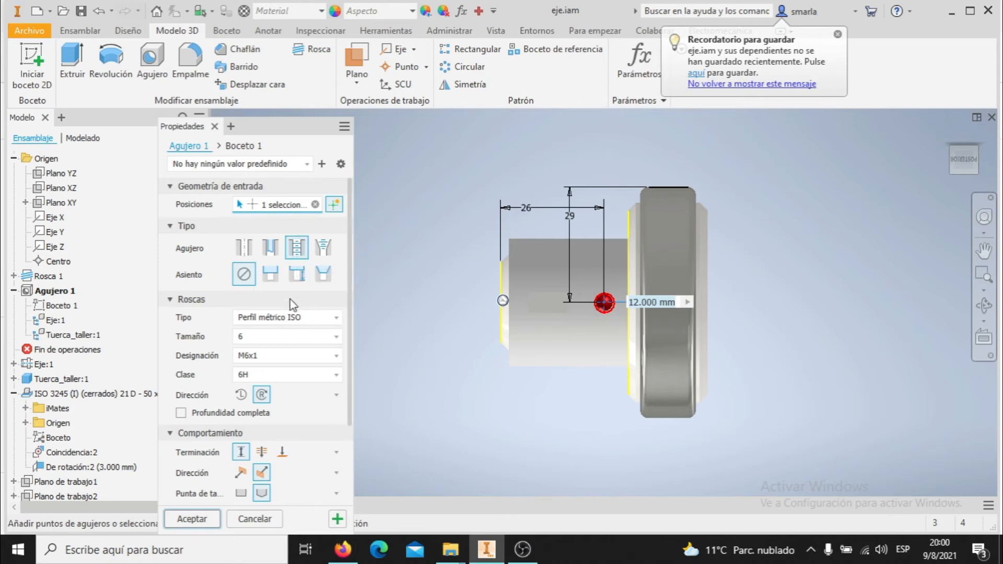
left_click(337, 318)
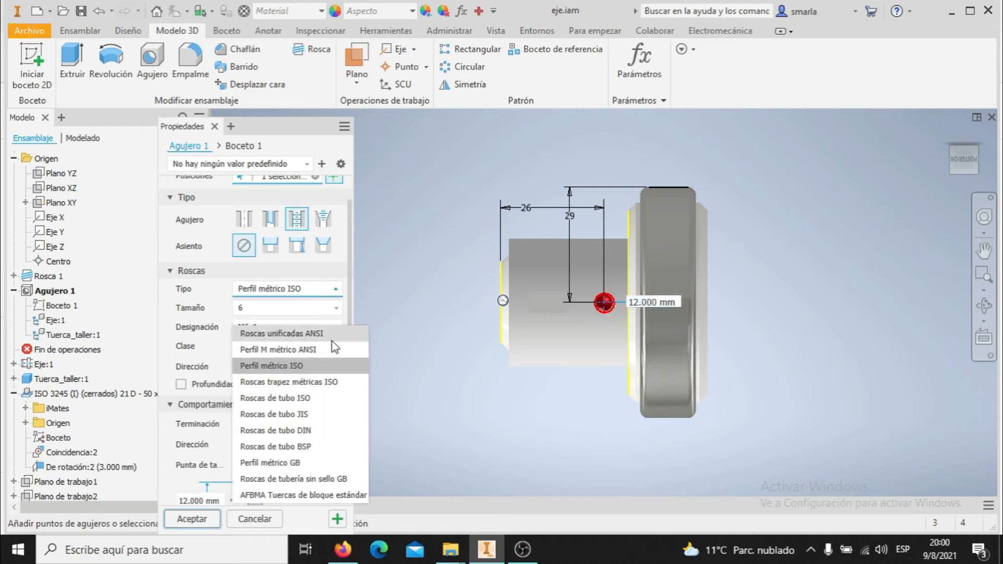
left_click(324, 366)
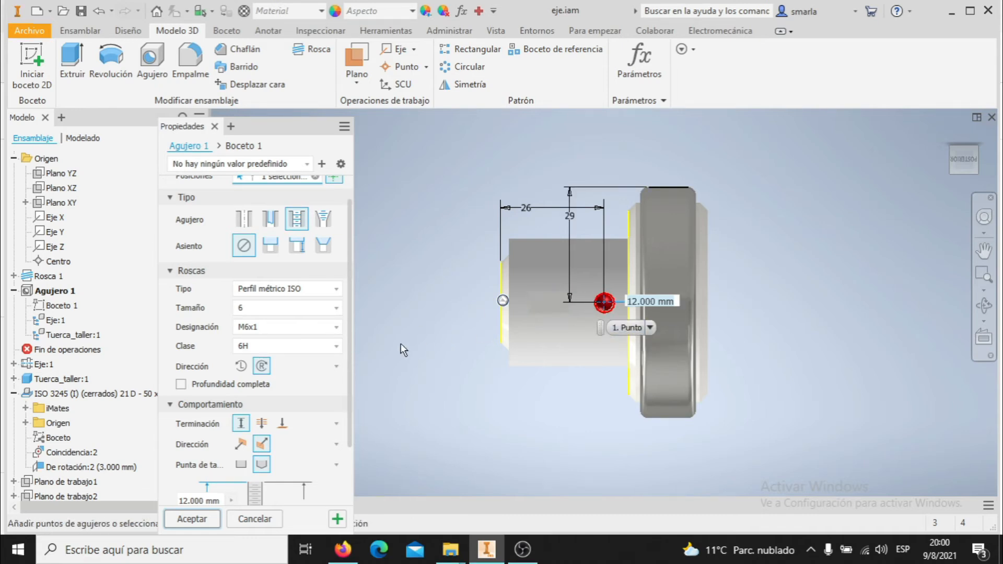
- Review the hole's thread designation, class, termination and depth settings in an isometric view and accept the feature
left_click(337, 327)
left_click(337, 328)
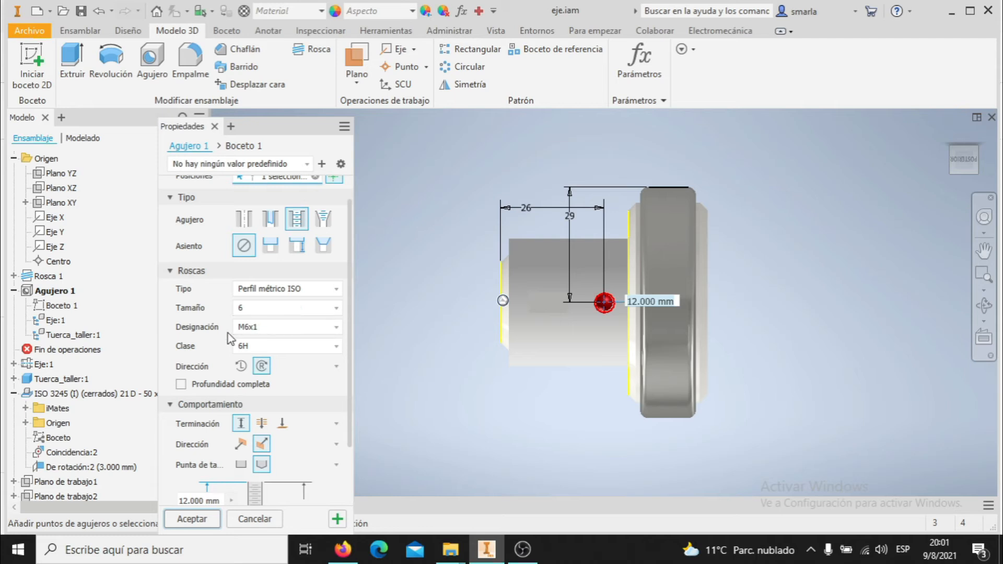
scroll(307, 359, "down", 1)
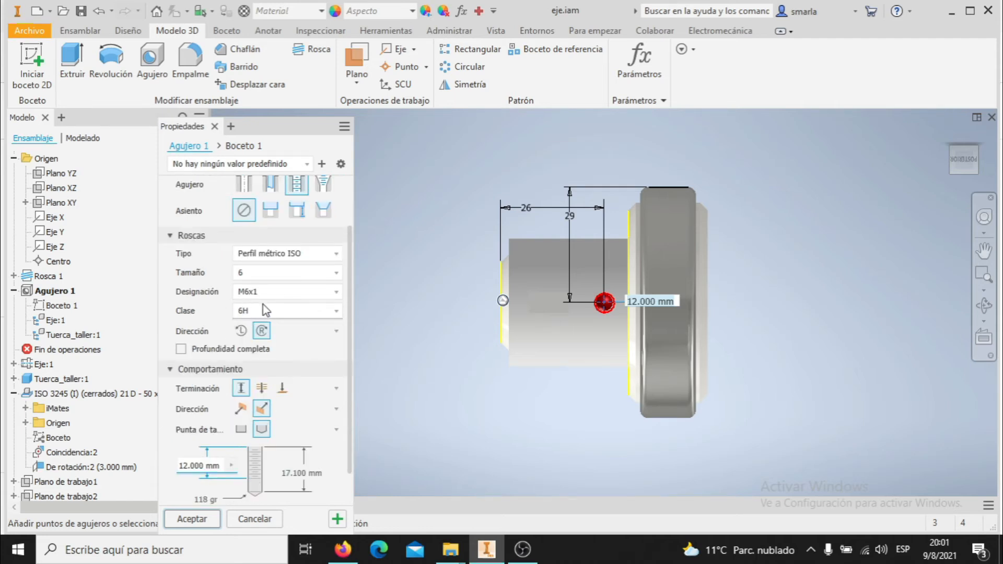
scroll(342, 381, "down", 1)
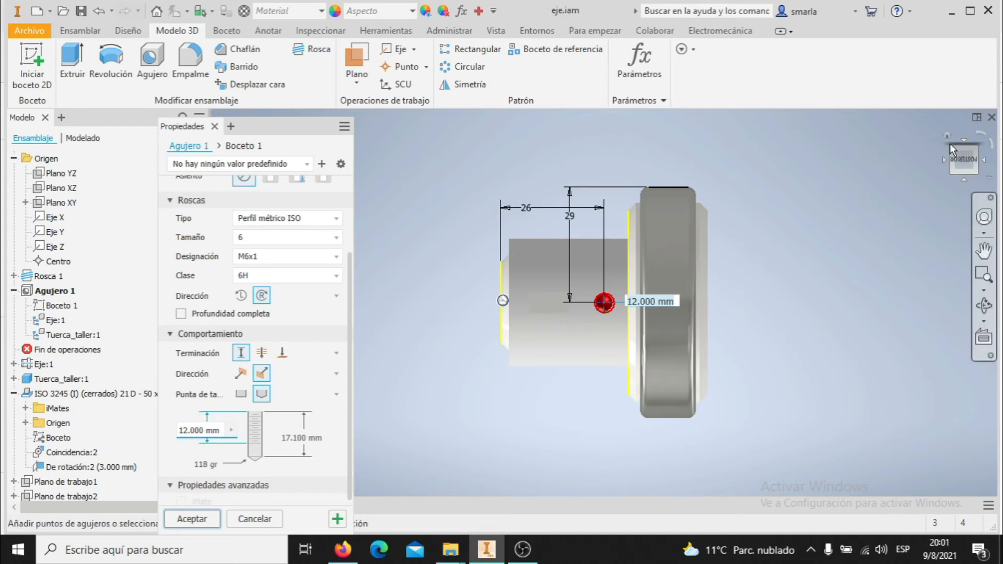
left_click(975, 150)
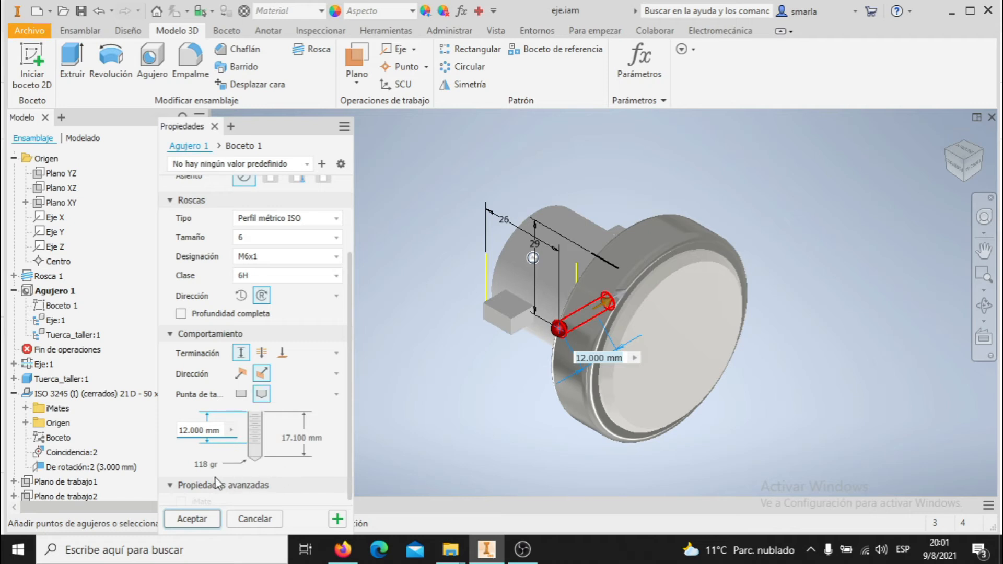
left_click(191, 519)
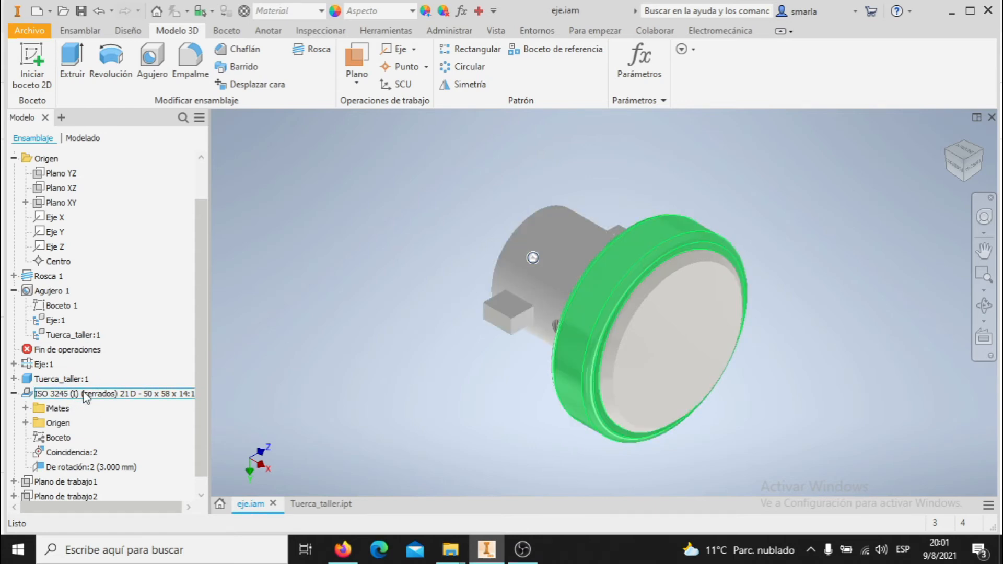
- Open Boceto 1 of the Agujero 1 hole for editing and check the available geometry projection options
left_click(58, 306)
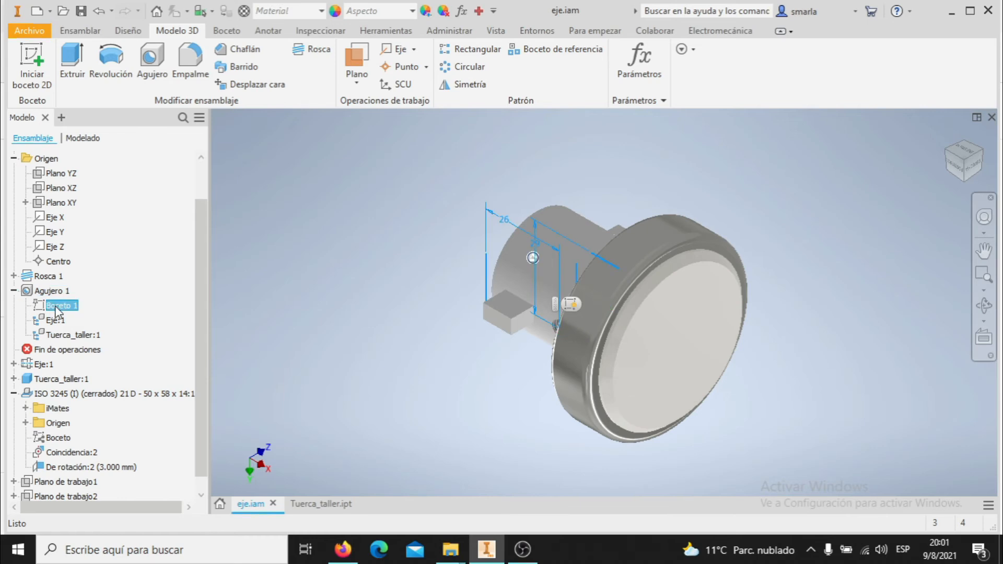
right_click(56, 310)
left_click(159, 362)
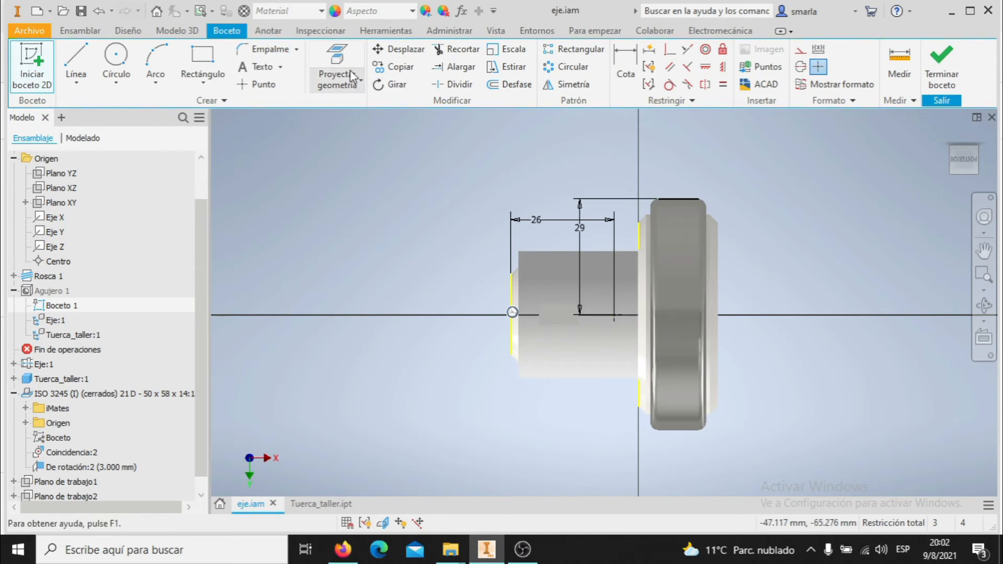
left_click(358, 84)
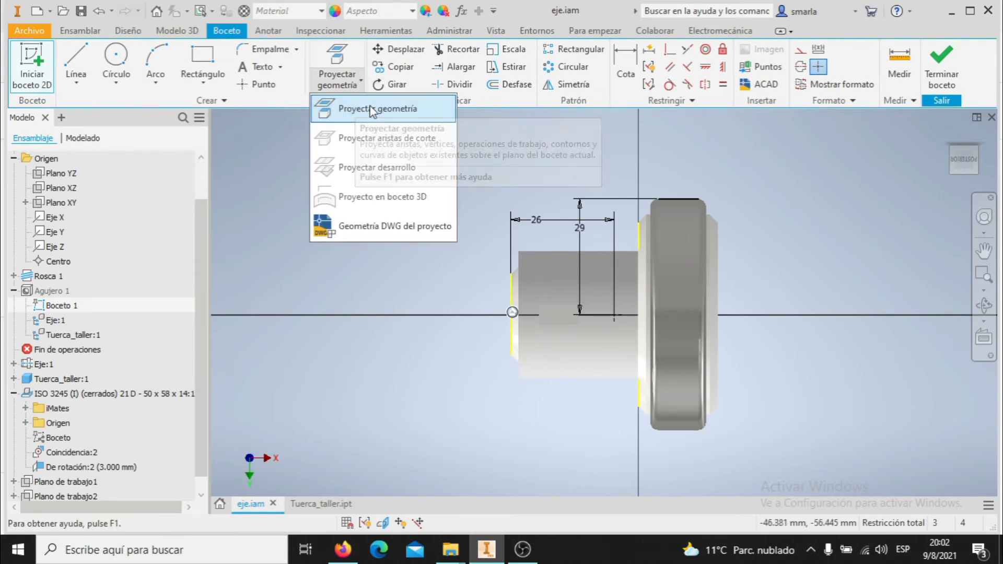
left_click(591, 108)
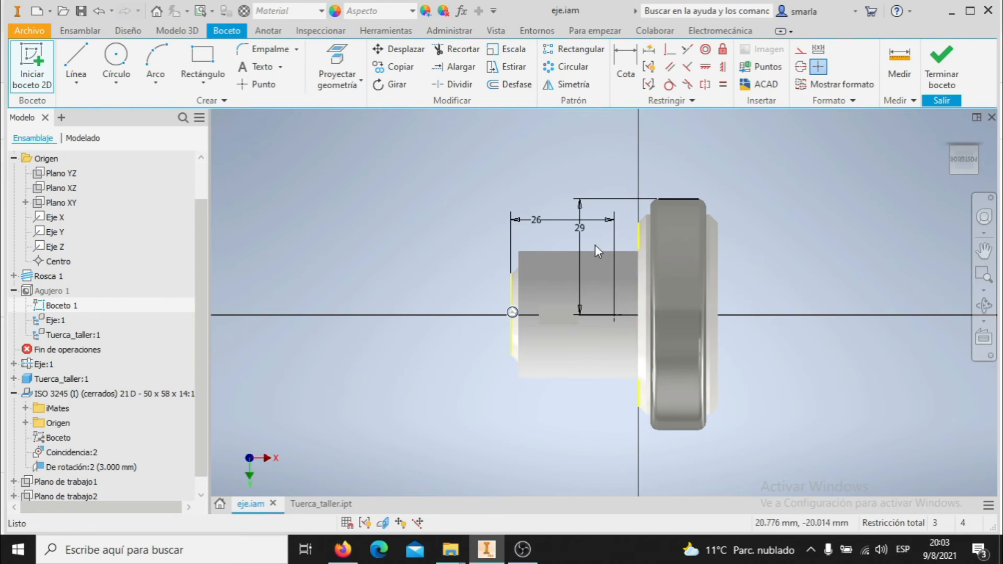
- Highlight Plano de trabajo1 and Plano de trabajo2 to examine their location, and finish the sketch
scroll(200, 384, "down", 1)
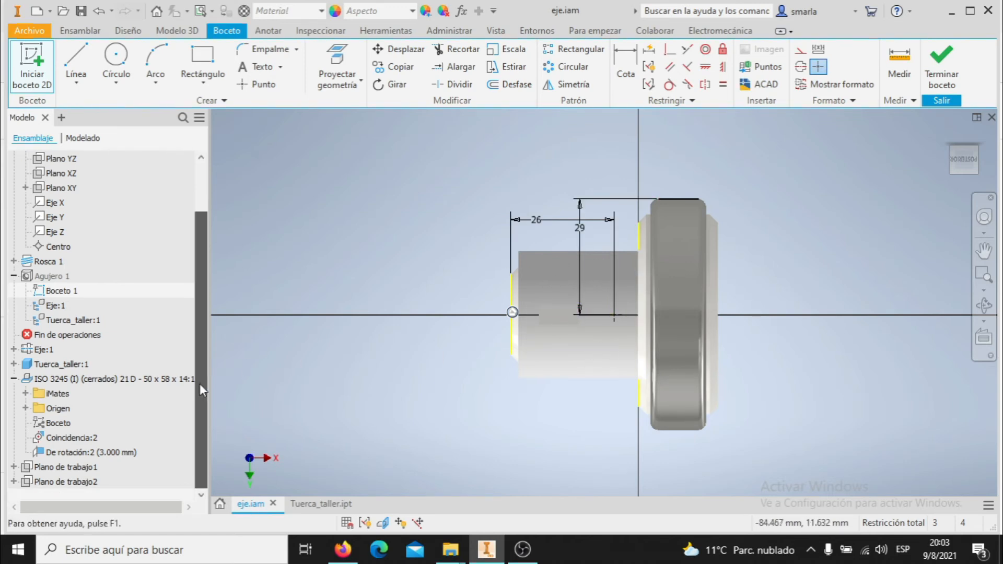
left_click(70, 466)
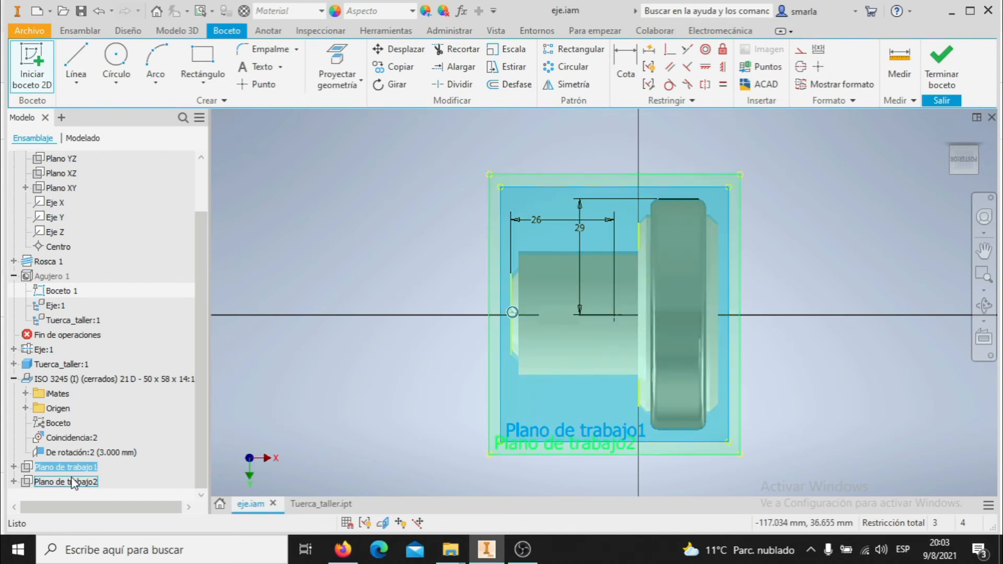
left_click(69, 482)
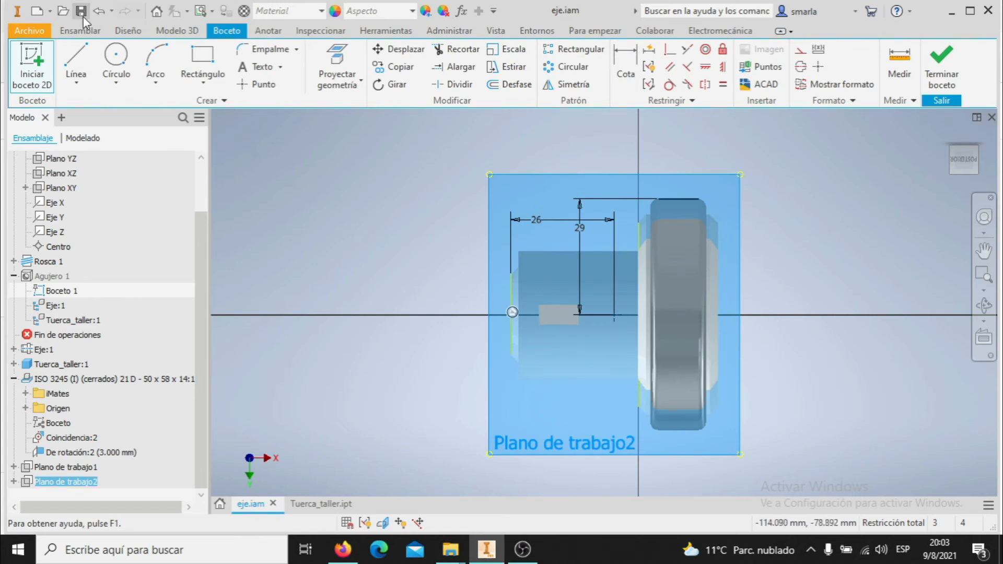
left_click(177, 30)
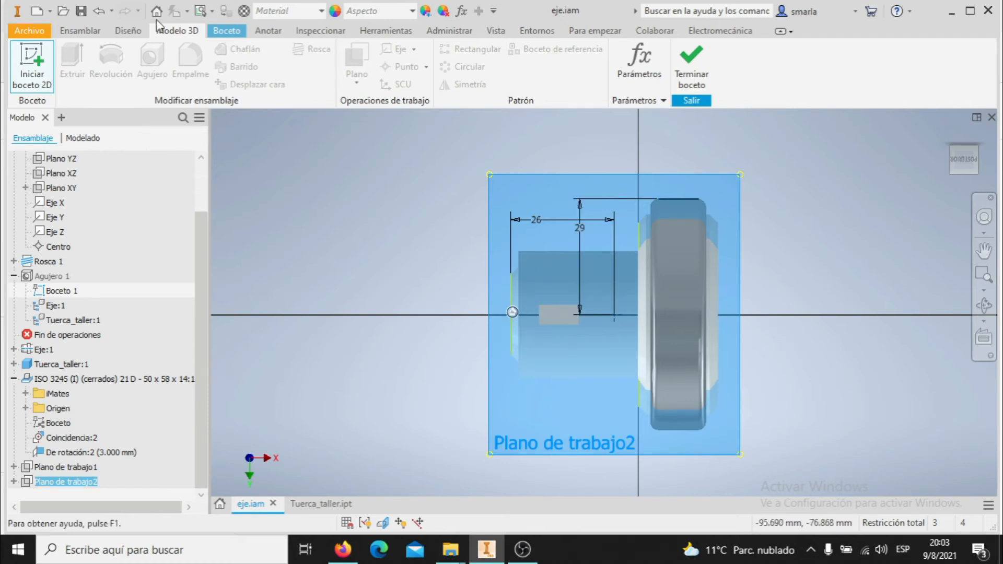
left_click(699, 67)
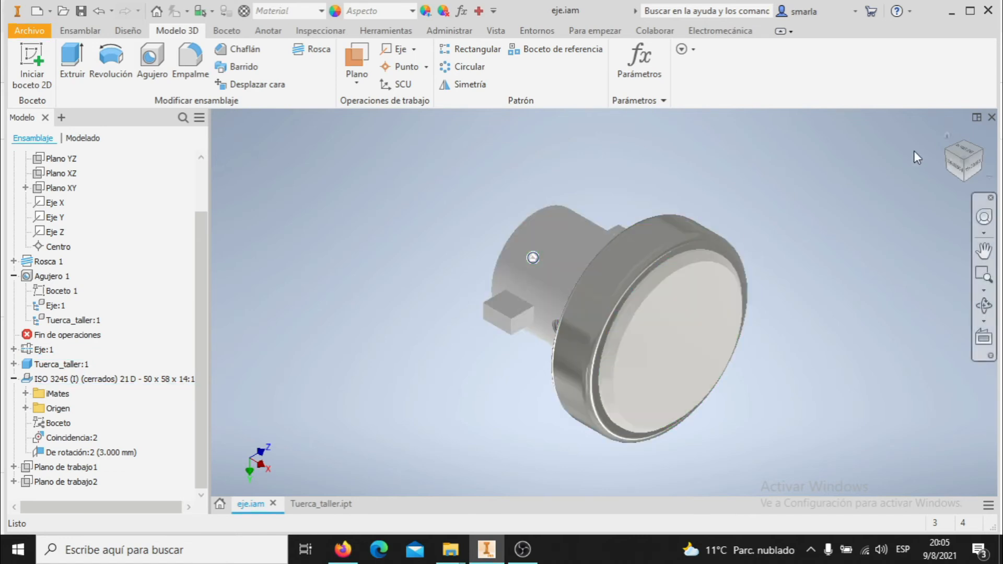
- Load Tuerca_taller.ipt from the Taller folder as a component to insert into the assembly
left_click(959, 164)
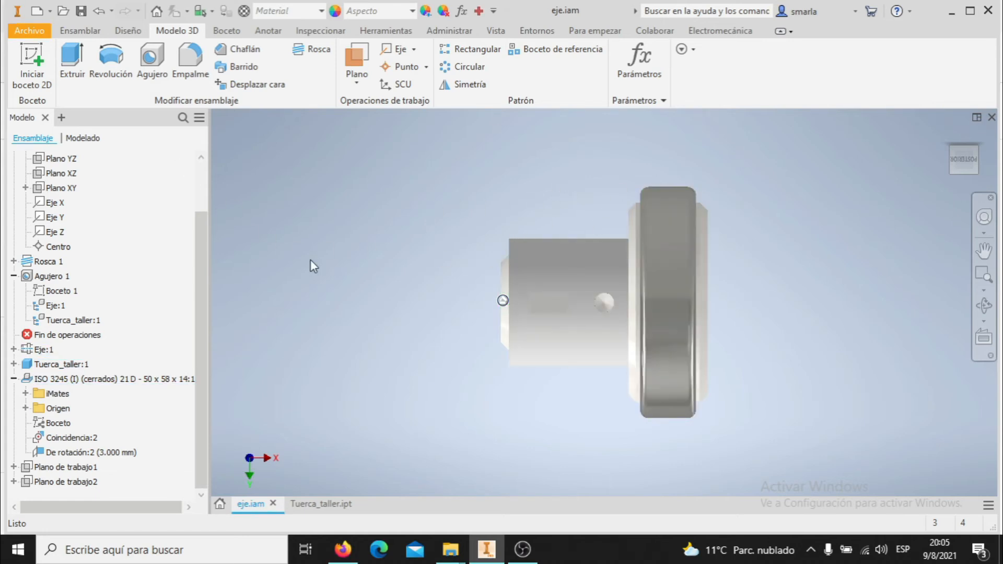
left_click(68, 31)
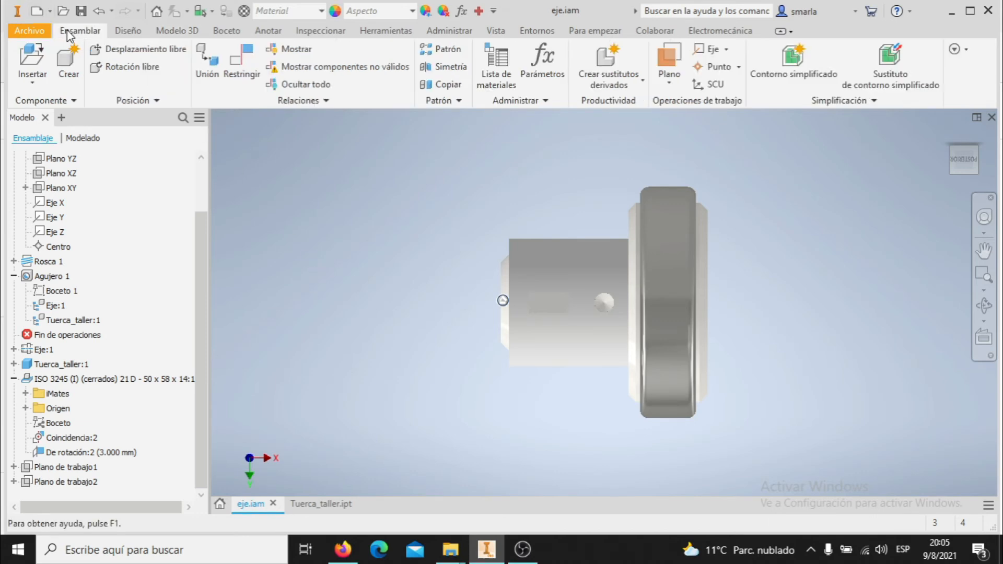
left_click(34, 80)
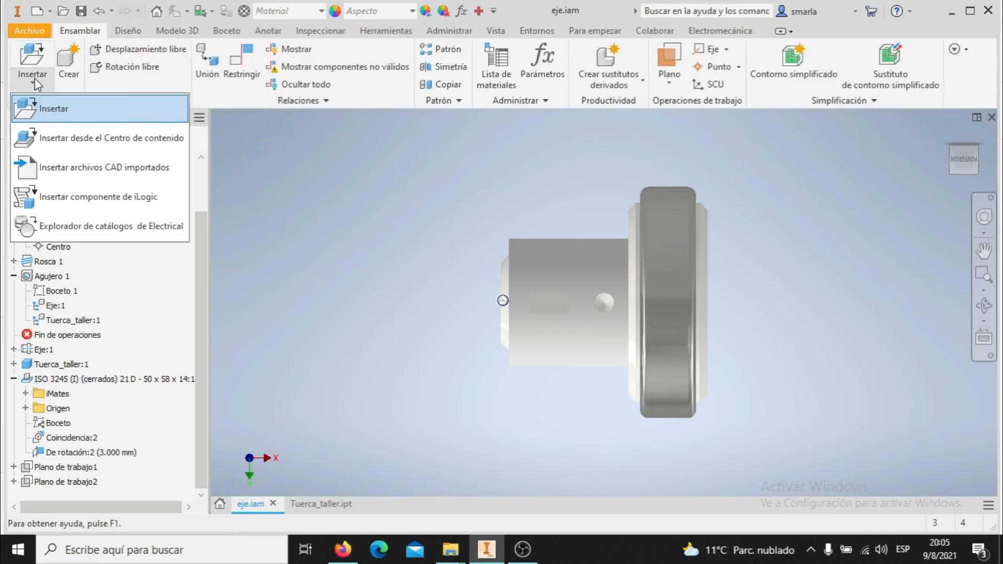
left_click(56, 113)
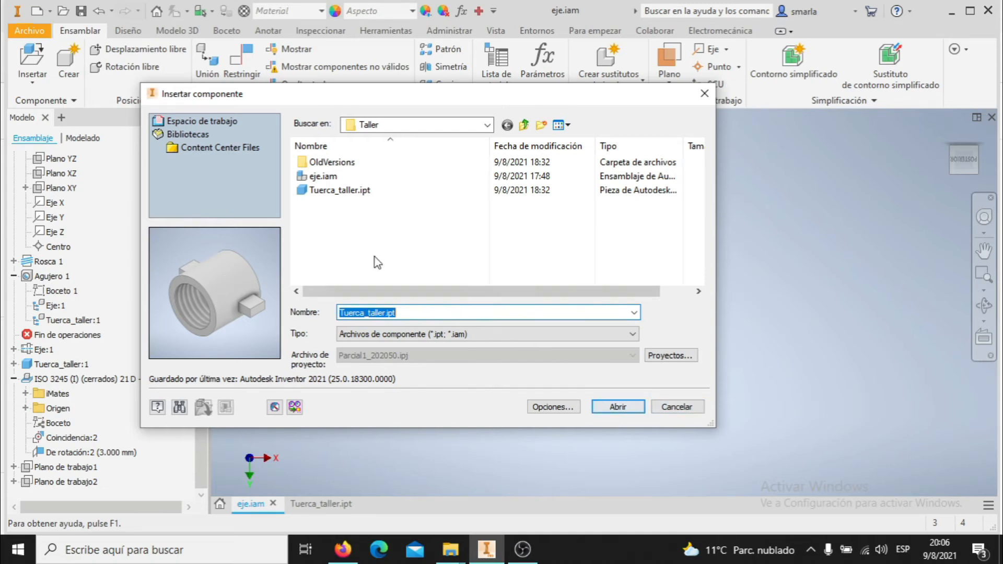
left_click(340, 190)
left_click(618, 407)
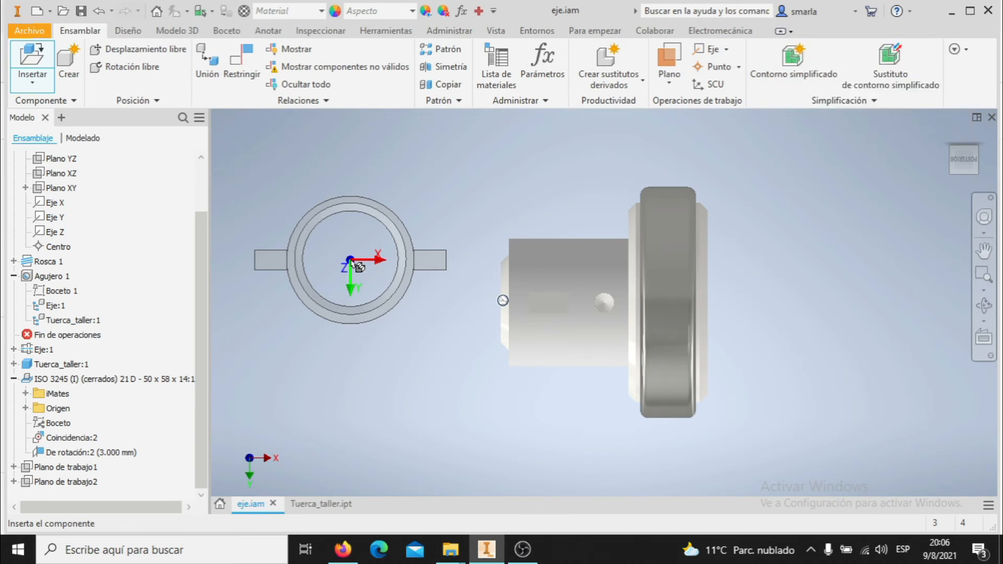
- Rotate the new nut 90° about Z and 90° about X, and place one copy beside the shaft's free end
left_click_drag(352, 262, 351, 289)
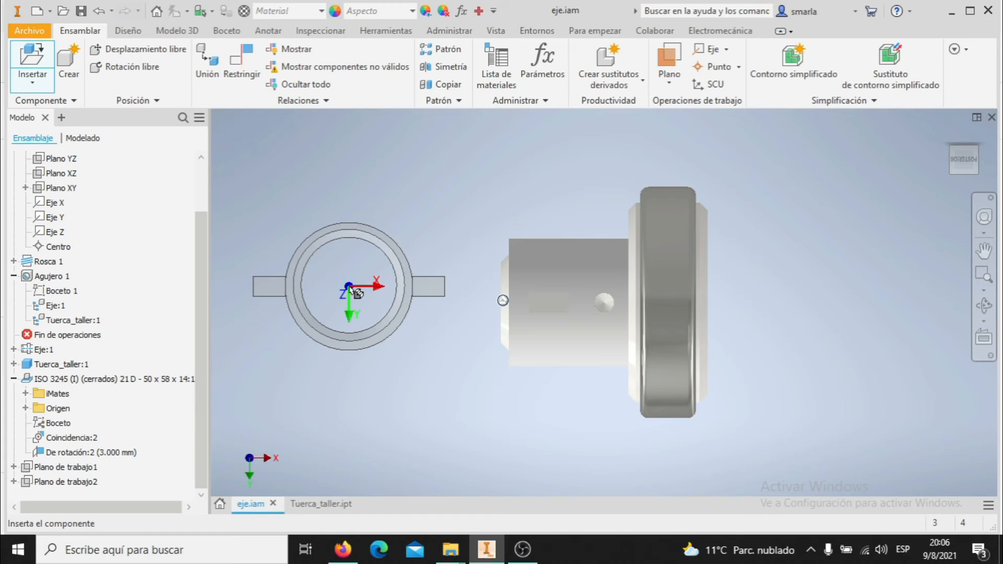
right_click(350, 289)
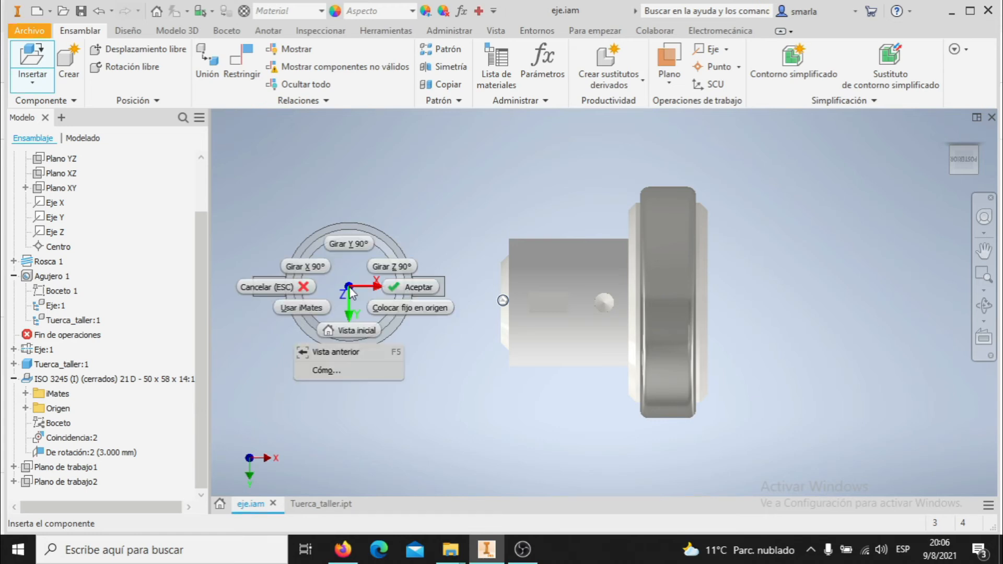
left_click(393, 269)
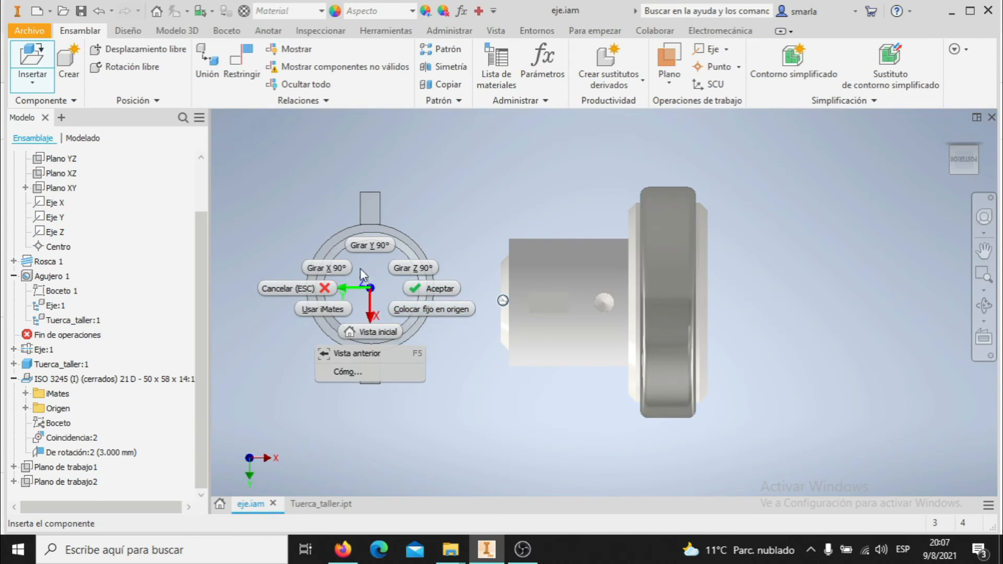
left_click(333, 268)
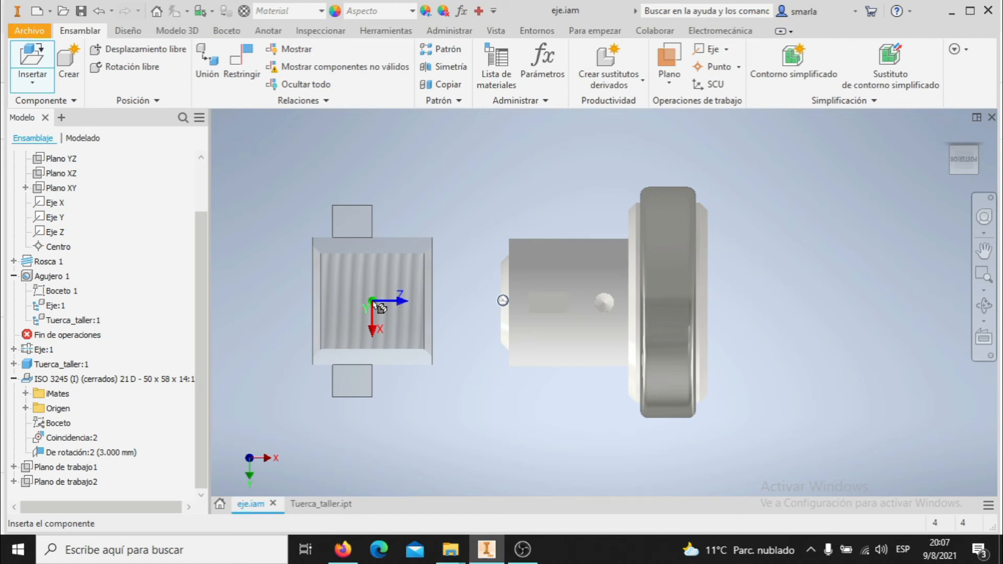
left_click(373, 302)
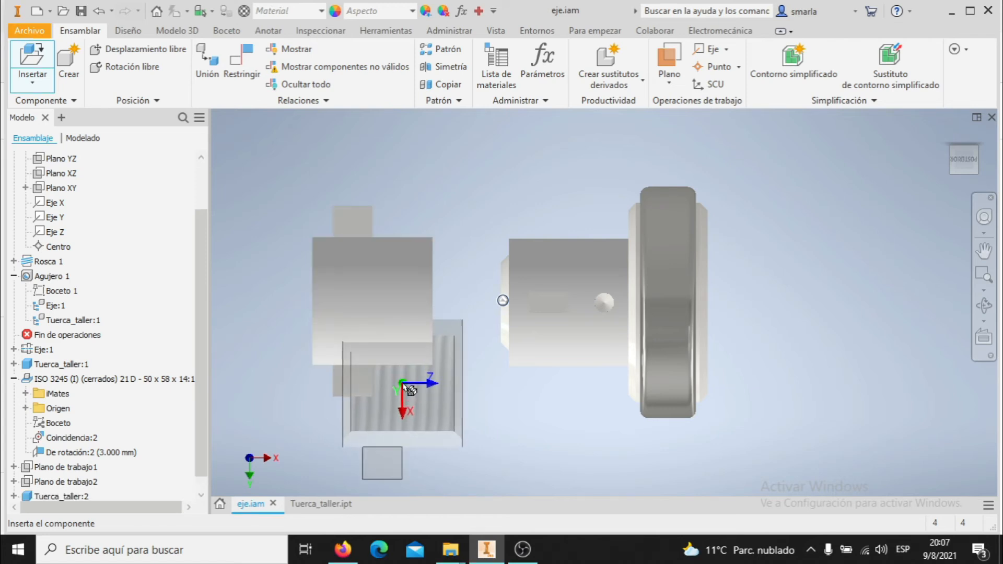
key("Escape")
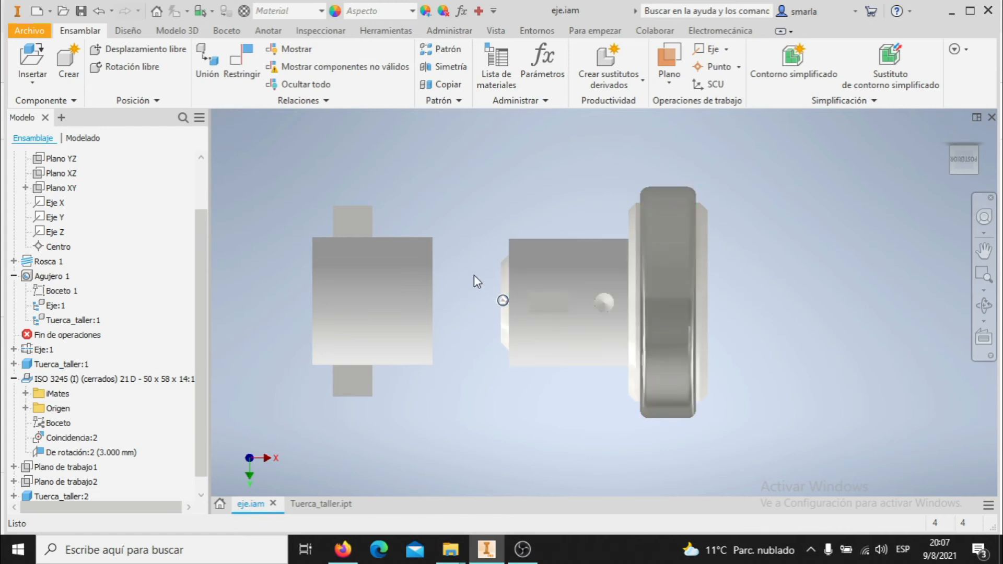
- Try a Coincidencia constraint between the axis of the second nut and the axis of the nut mounted on the shaft
left_click(954, 150)
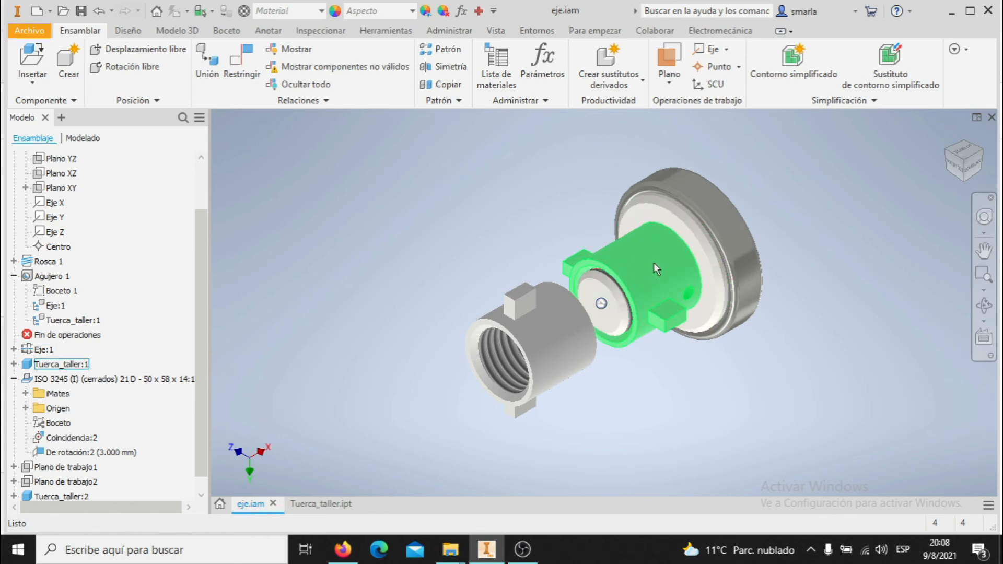
left_click(243, 67)
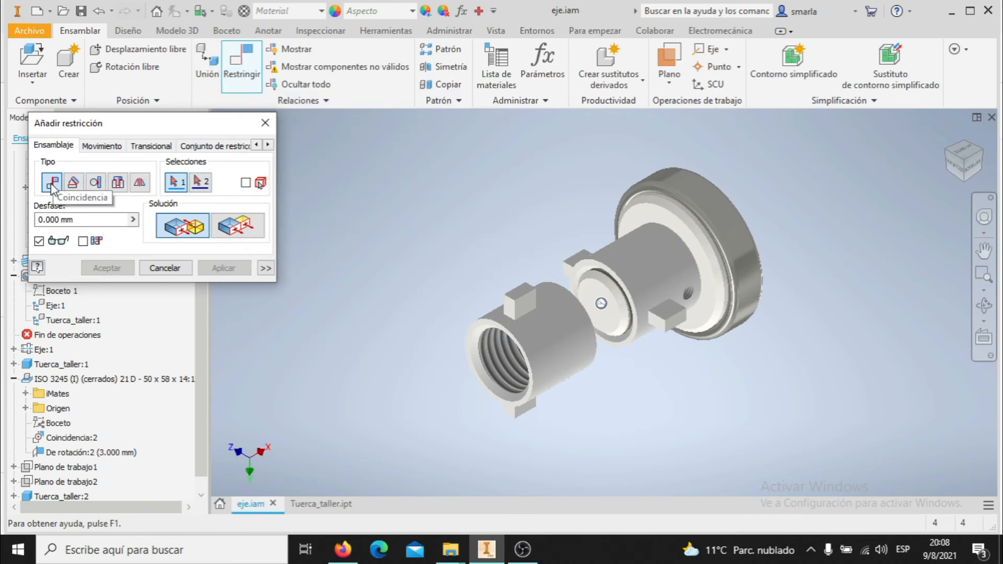
left_click(551, 335)
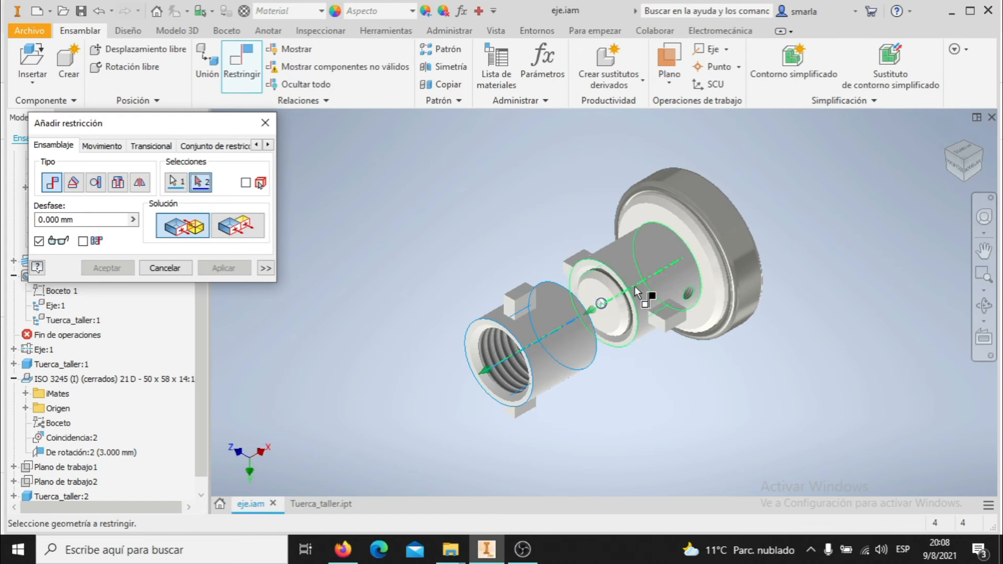
mouse_move(657, 311)
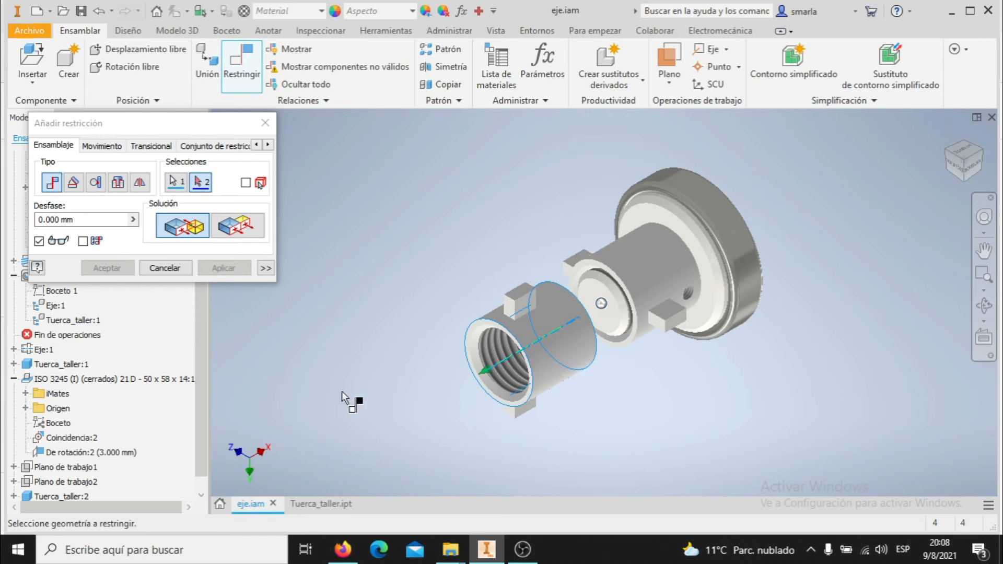
left_click(271, 124)
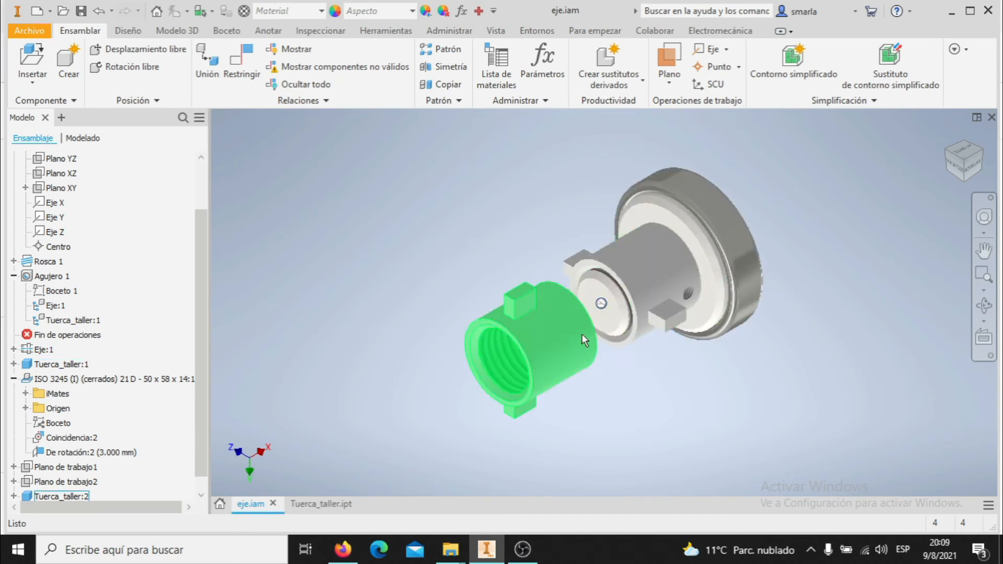
- Delete the second nut, Tuerca_taller:2, from the assembly and return to the straight rear view
right_click(564, 363)
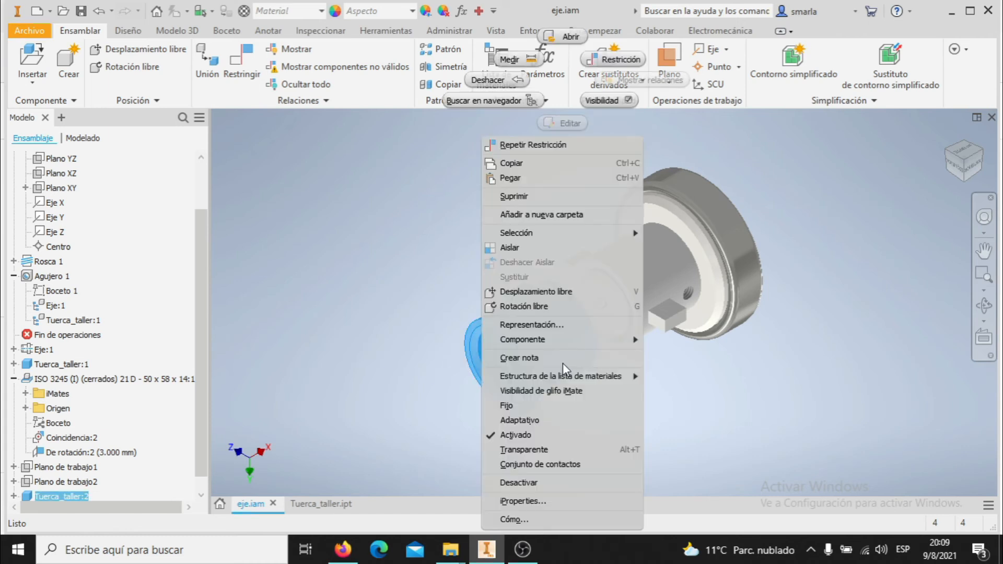
left_click(517, 195)
left_click(976, 169)
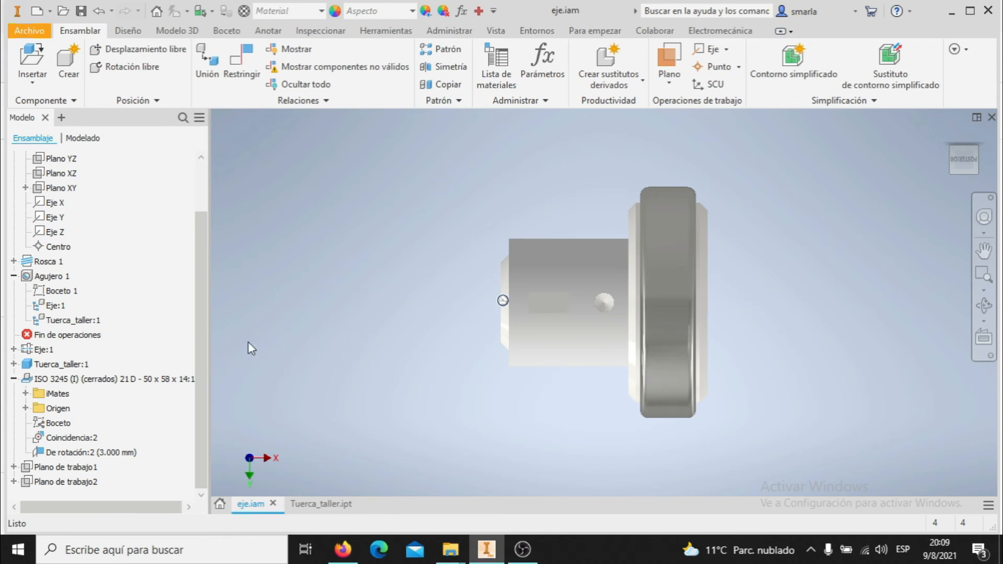
- List the relationships of Tuerca_taller:1 and highlight its Coincidencia:1 constraint in the model
left_click_drag(202, 253, 202, 201)
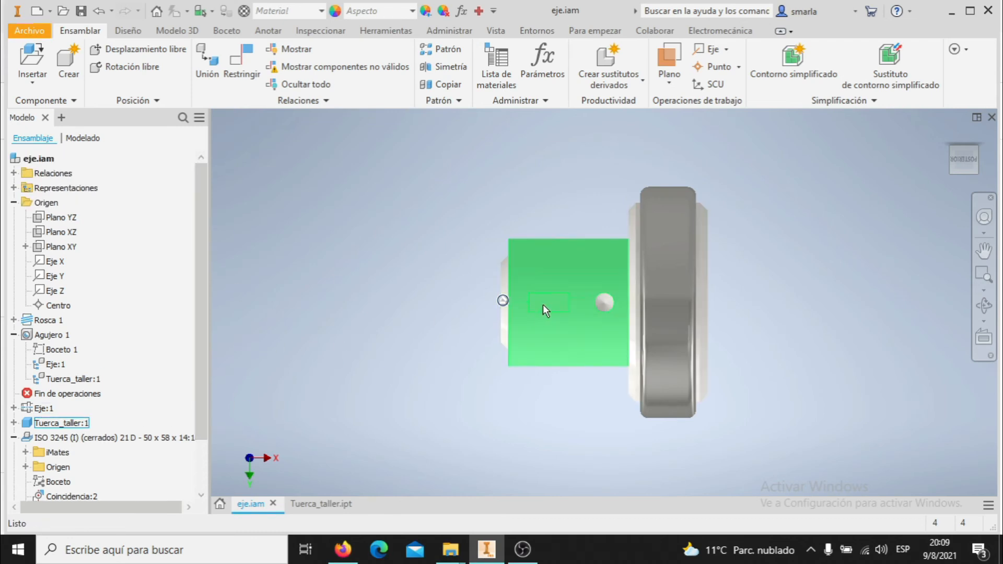
left_click_drag(207, 297, 208, 396)
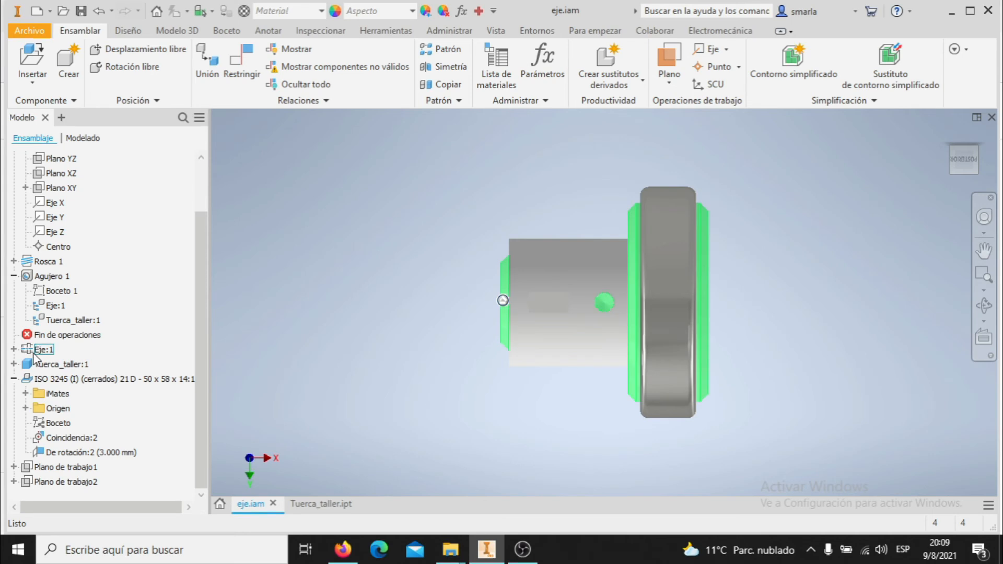
left_click(13, 364)
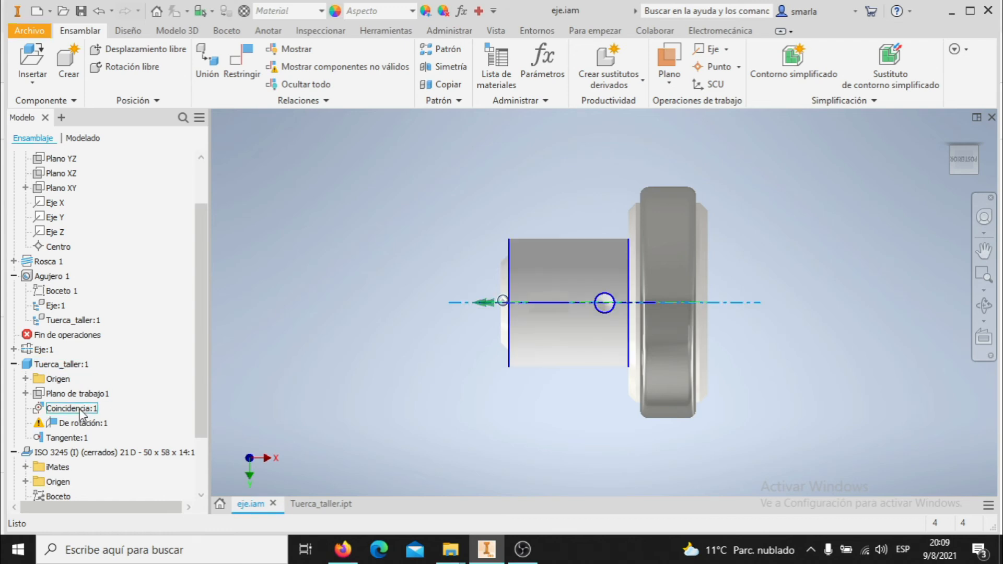
left_click(79, 409)
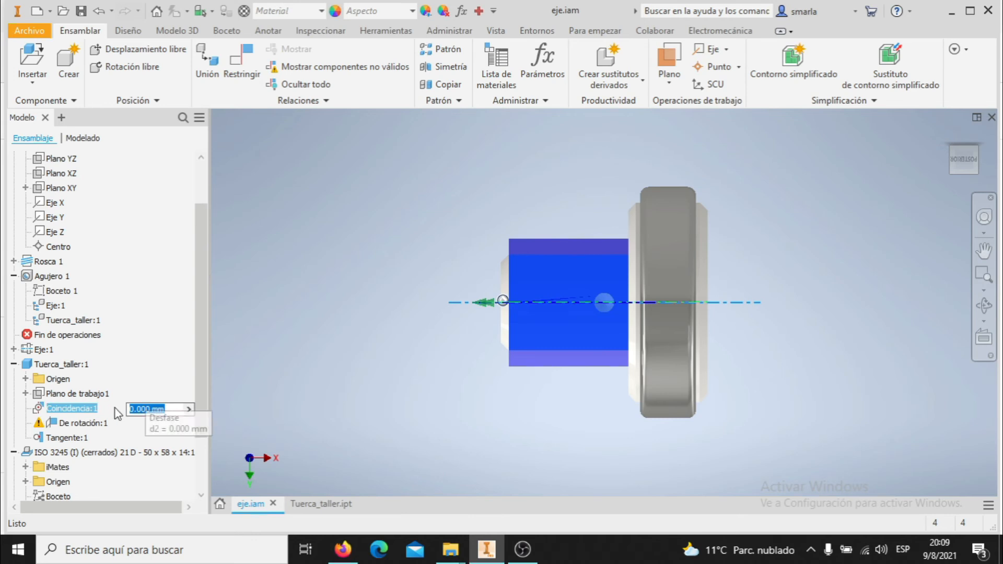
left_click(143, 362)
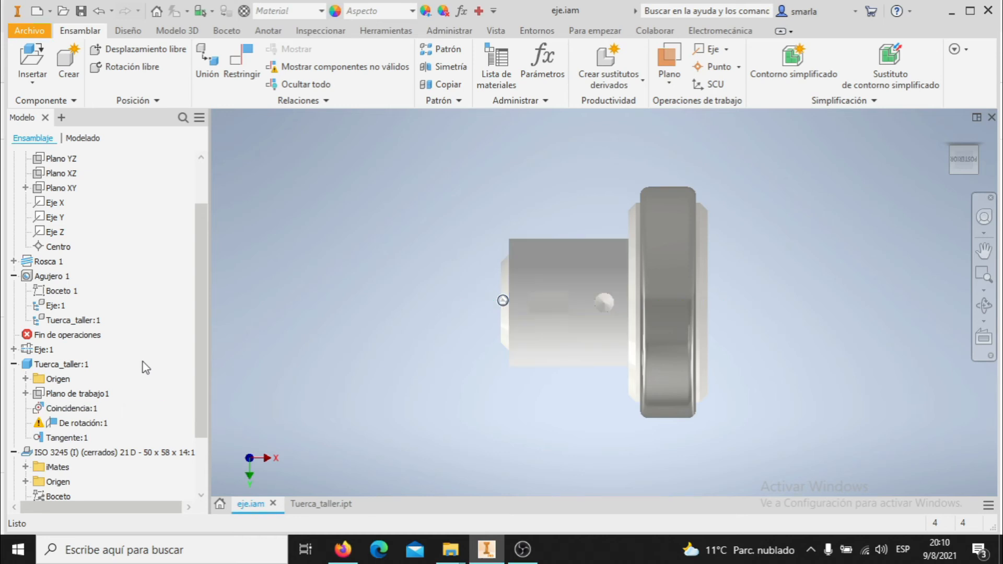
- Open the De rotación:1 joint of Tuerca_taller:1 for editing, review its joint types and separation value, and leave it without changes
left_click(83, 424)
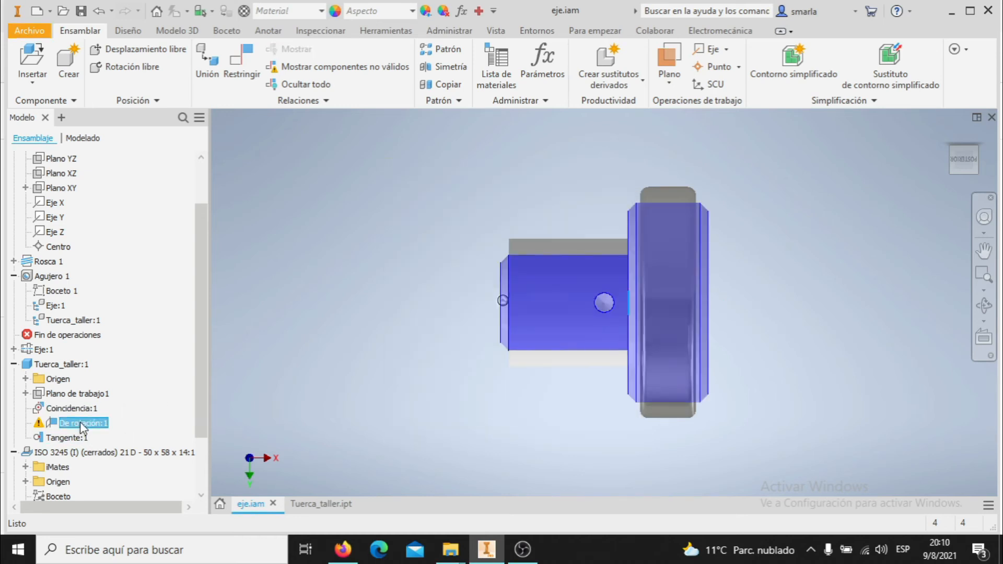
right_click(85, 426)
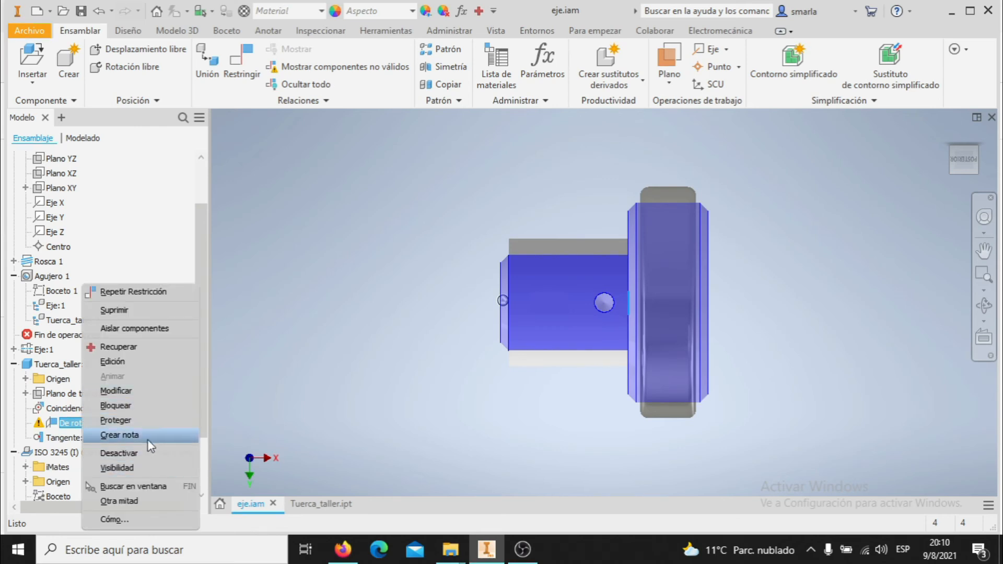
left_click(150, 362)
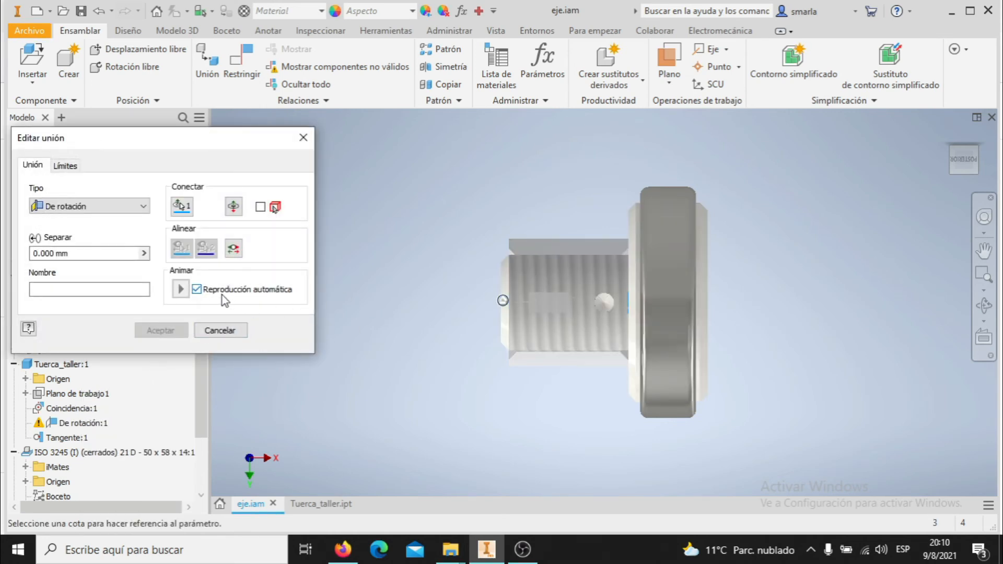
left_click(132, 208)
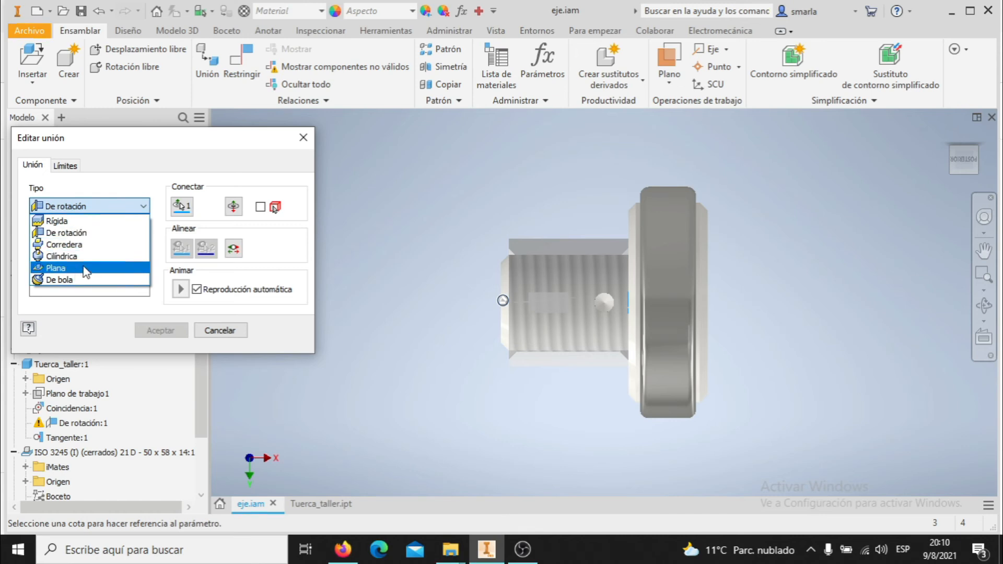
left_click(81, 232)
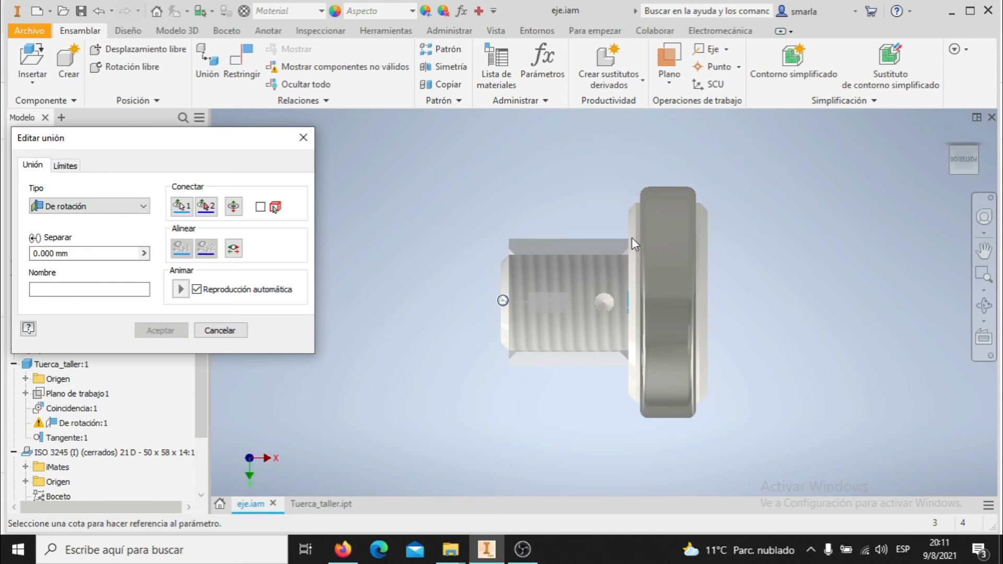
left_click(66, 253)
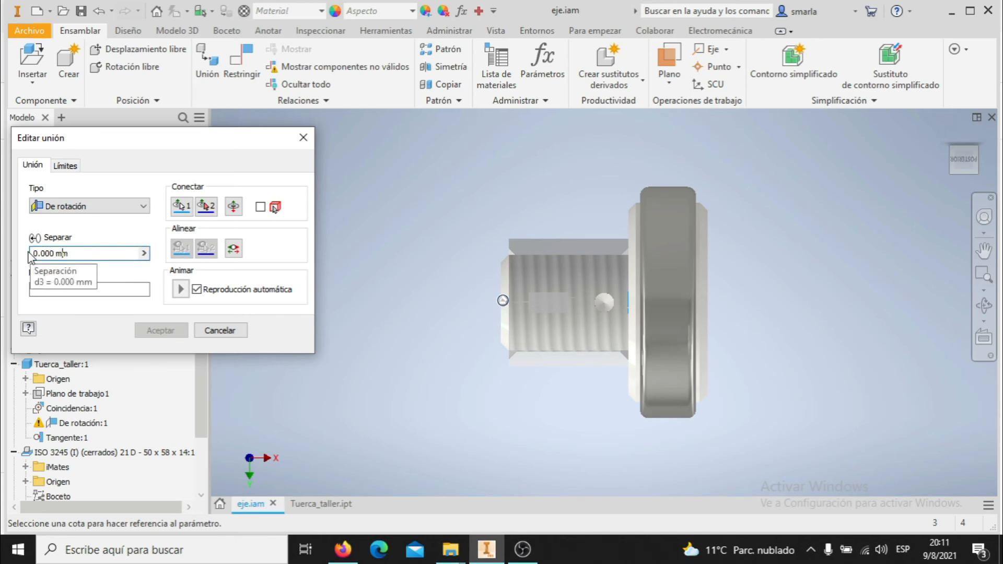
left_click(219, 331)
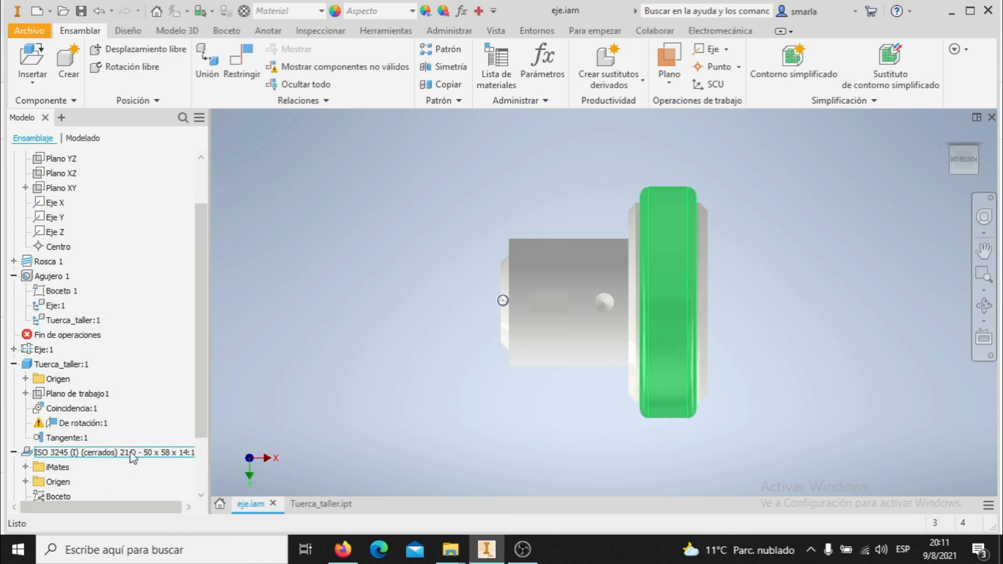
- List the relationships of Eje:1, highlight De rotación:2, and inspect the De rotación:1 joint's settings without changing them
left_click_drag(201, 379, 200, 438)
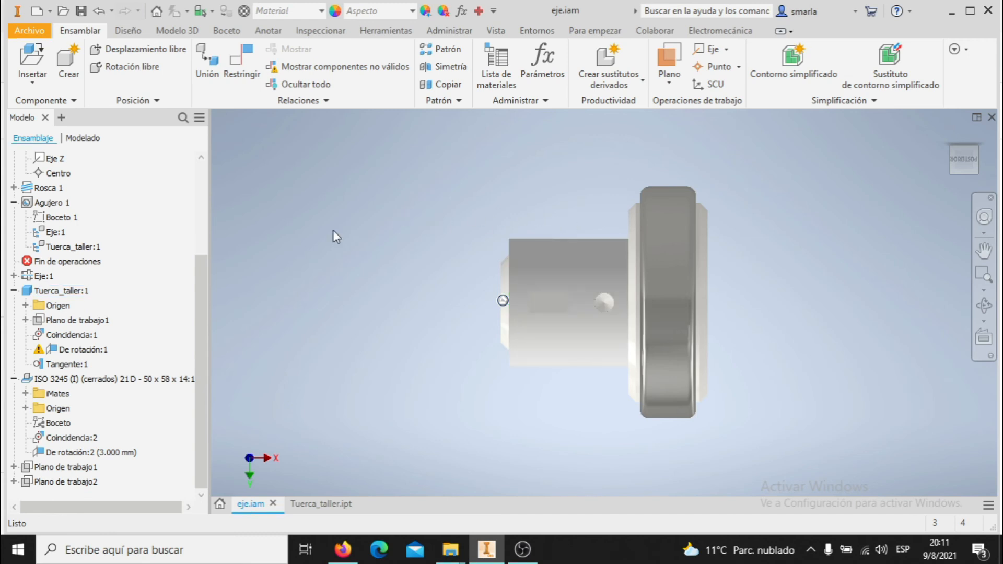
left_click(91, 380)
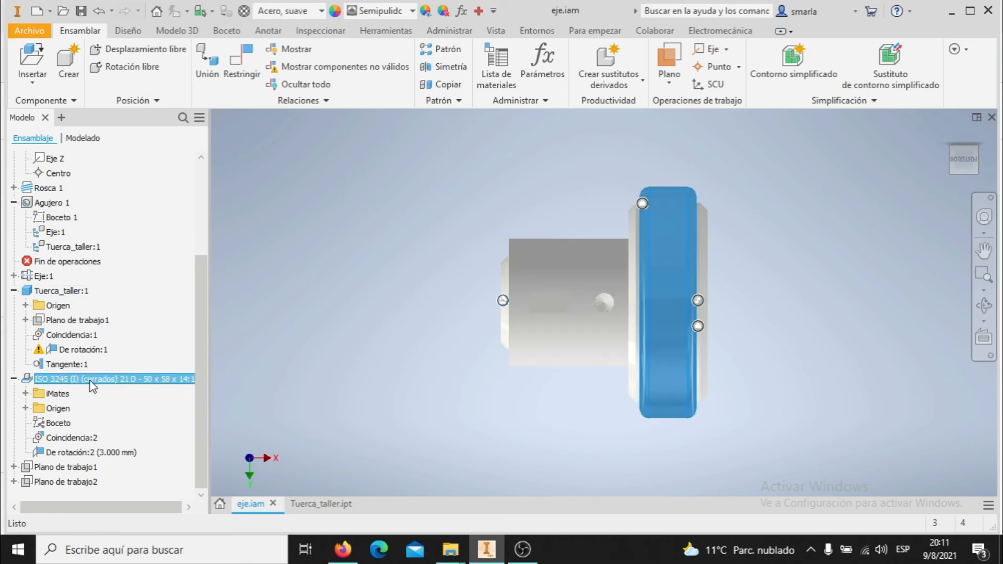
left_click(13, 276)
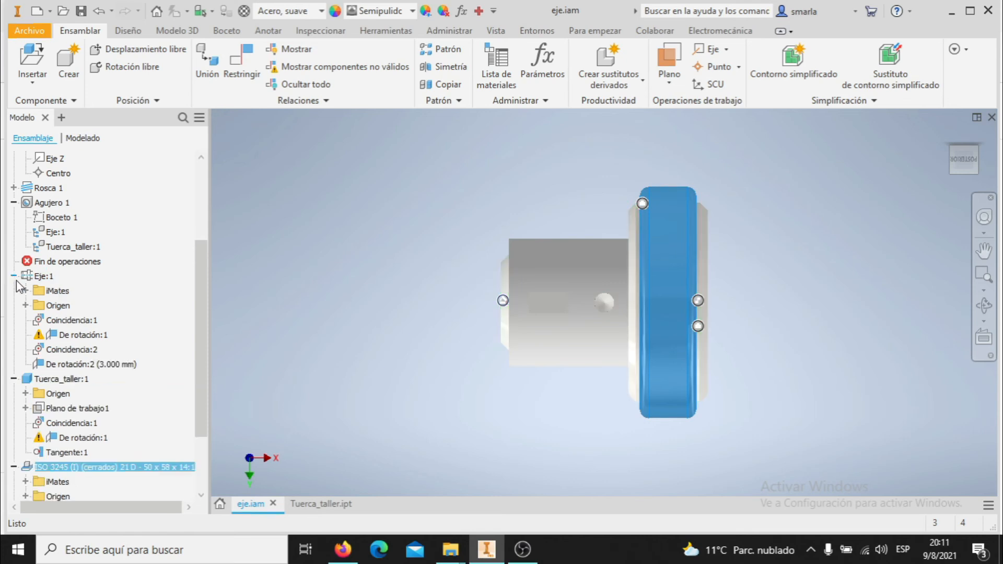
left_click(95, 366)
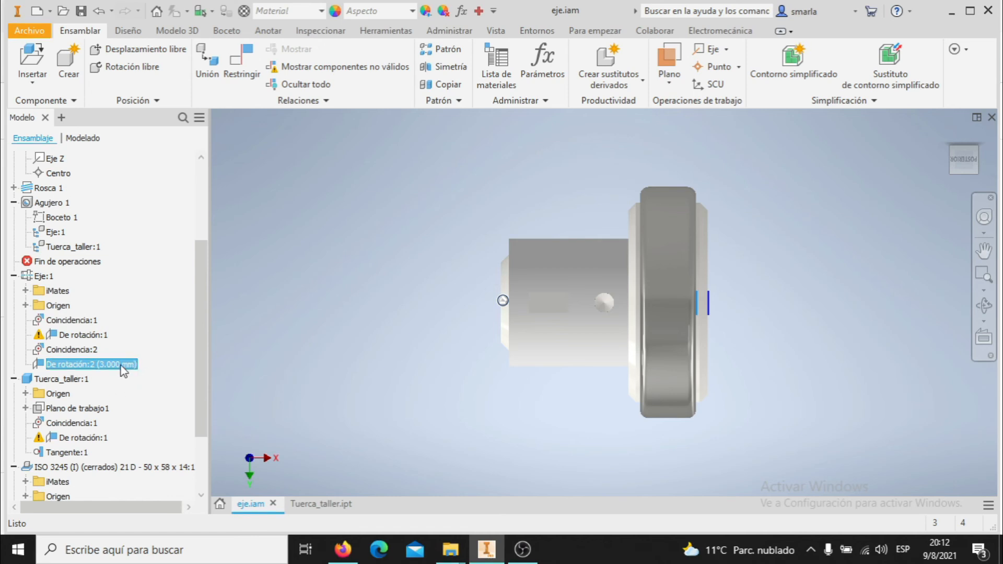
left_click(91, 335)
right_click(91, 334)
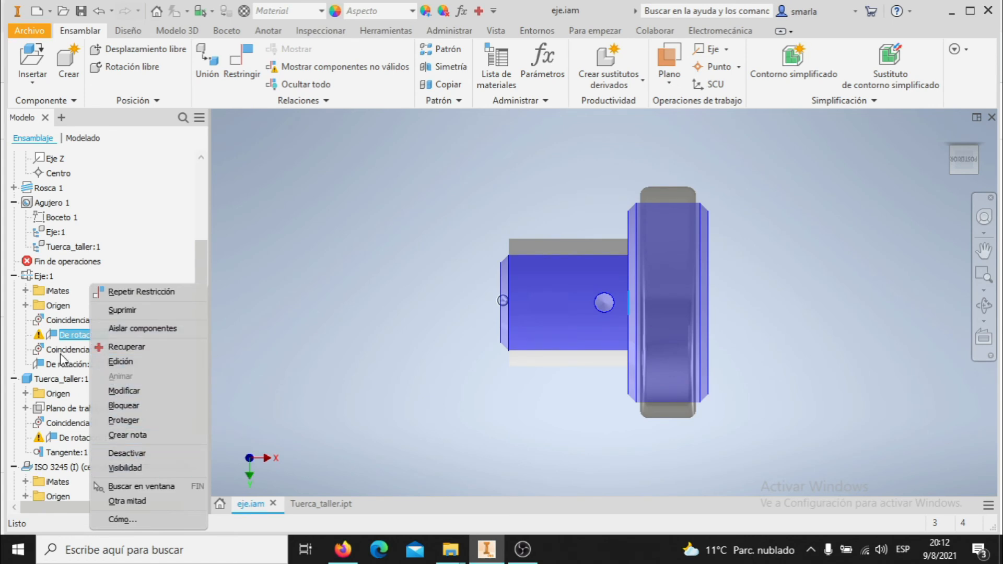
left_click(133, 361)
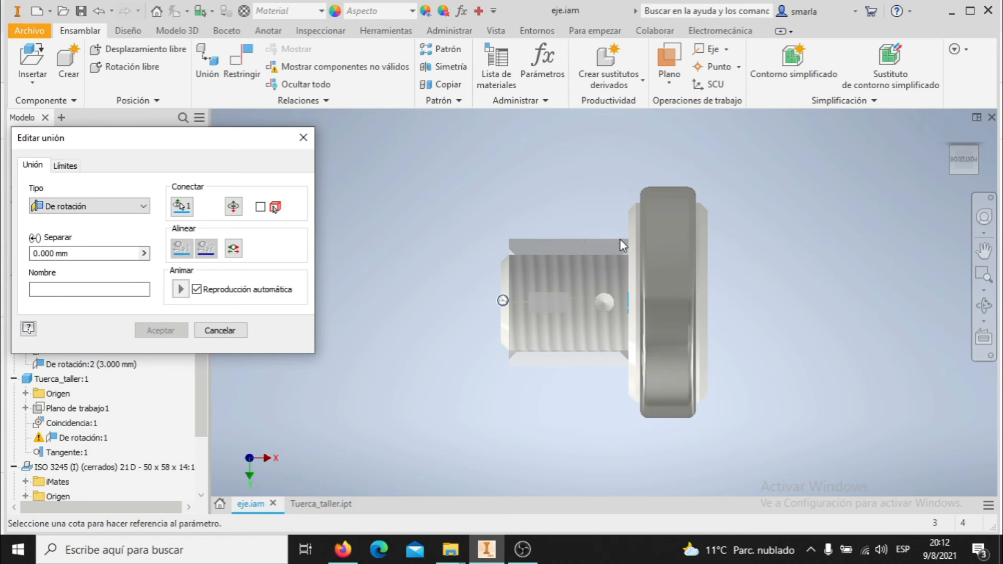
left_click(303, 137)
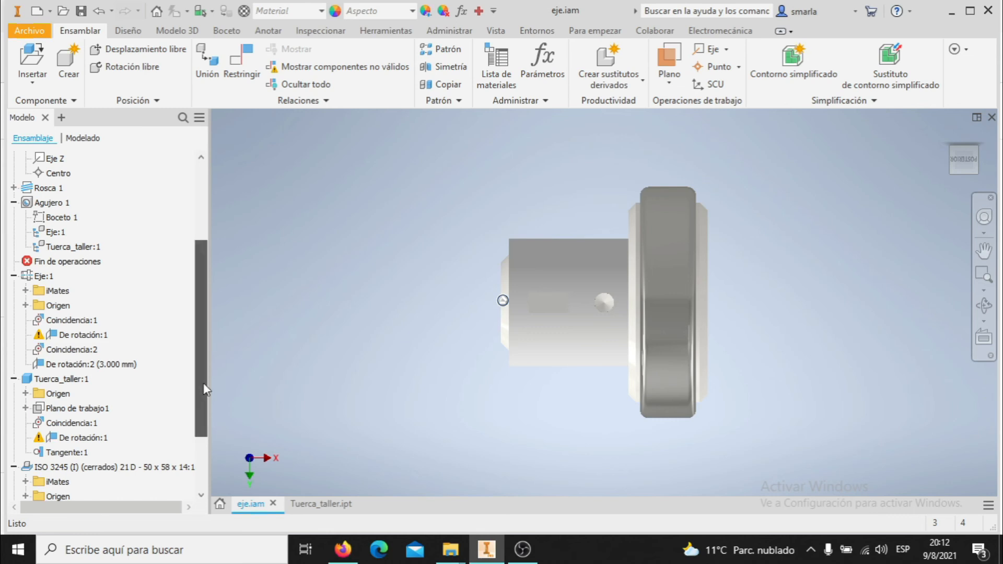
- Check the Content Center replacement options for the ISO 3245 (I) (cerrados) bearing, and cancel the replacement
left_click_drag(203, 384, 200, 465)
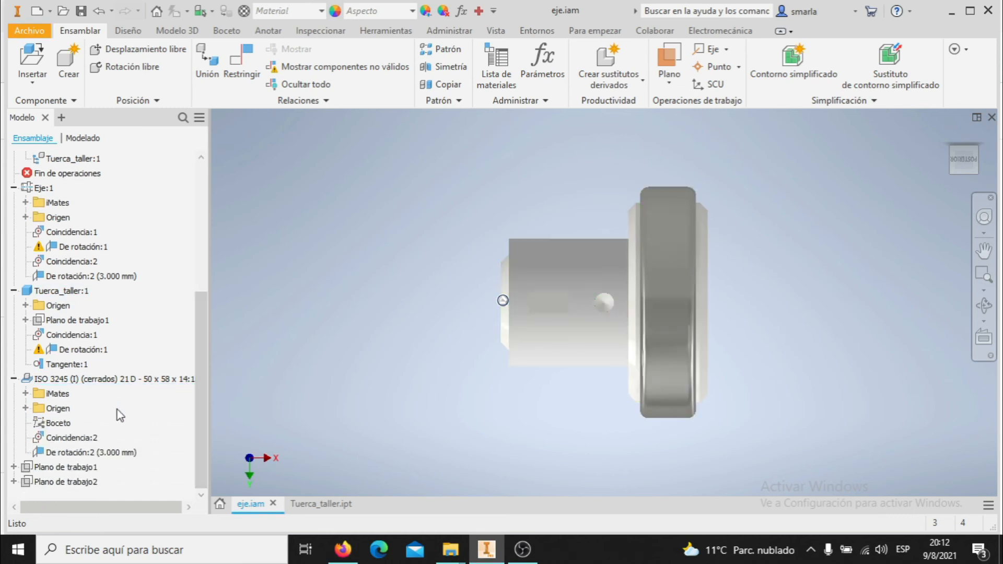
left_click(108, 380)
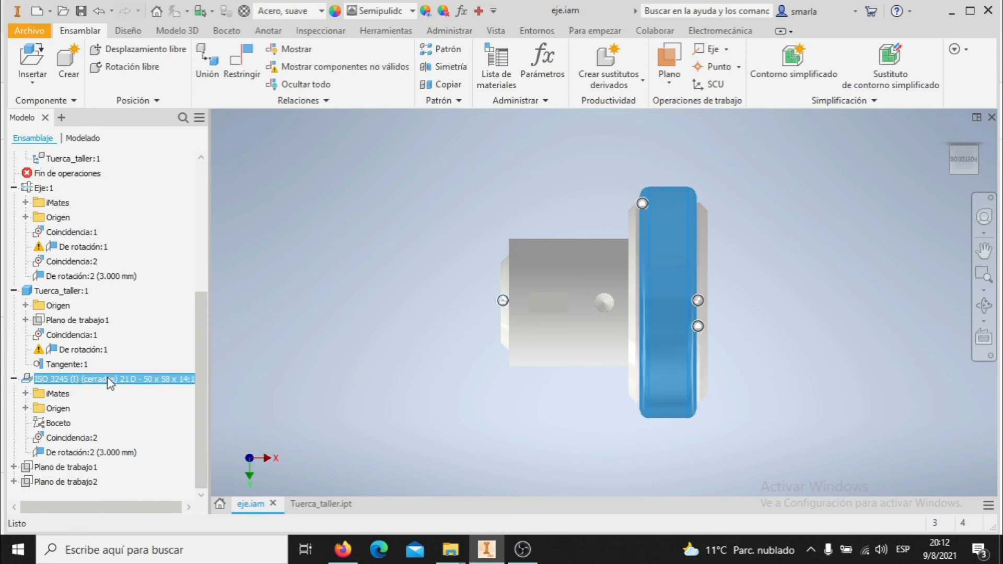
right_click(110, 382)
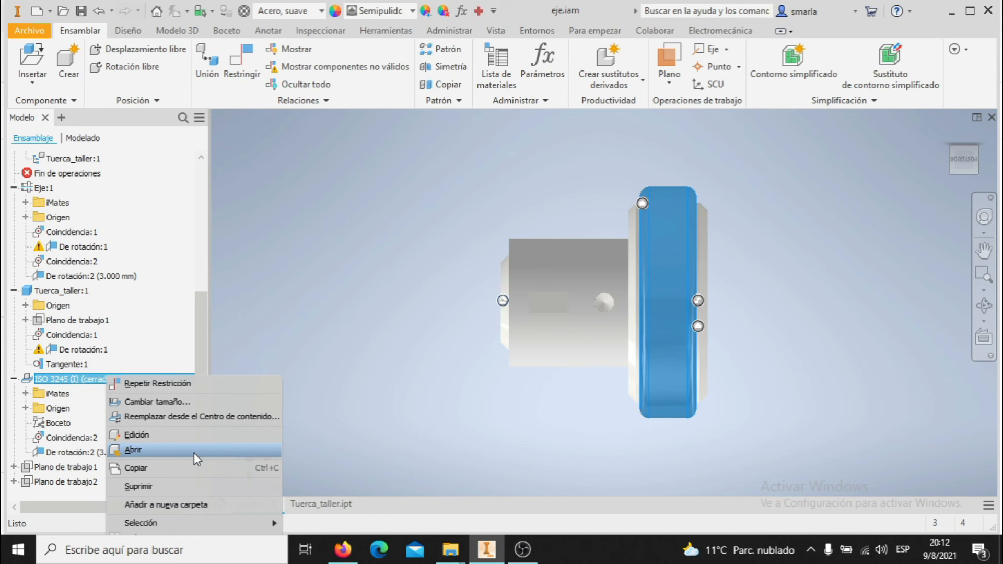
left_click(216, 418)
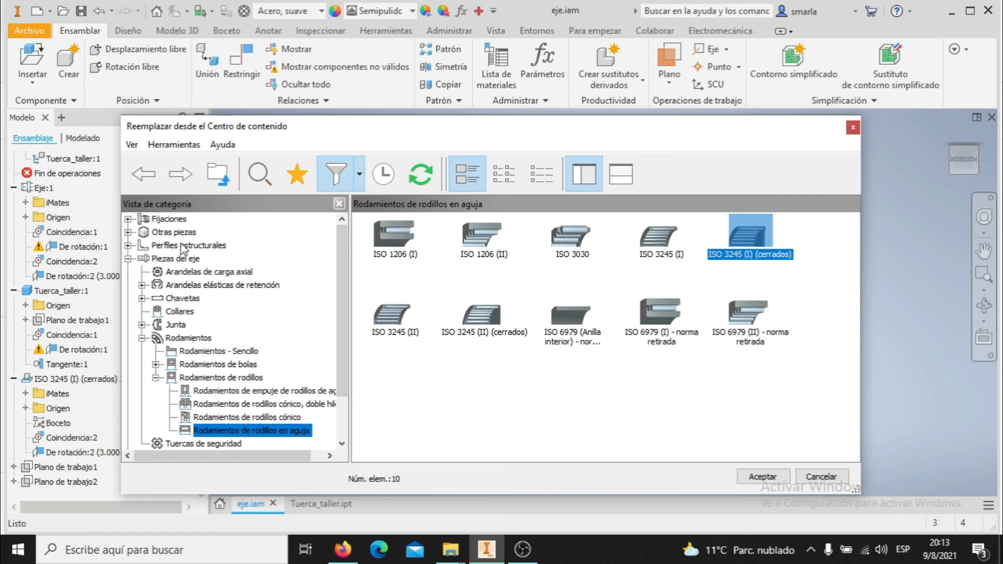
left_click(815, 477)
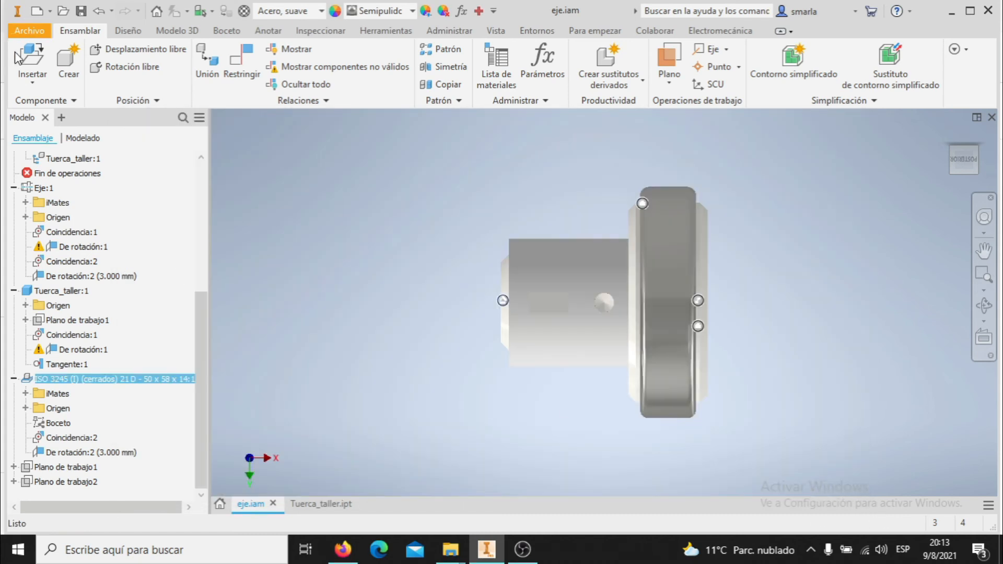
- Browse the Content Center categories for inserting components, including the subcategories of Fijaciones and Piezas del eje
left_click(33, 78)
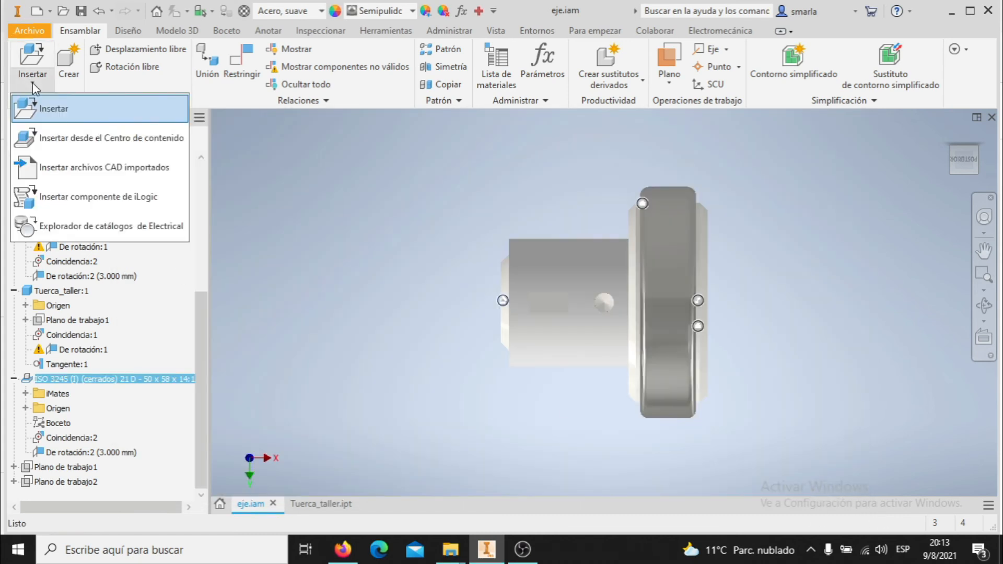
left_click(73, 139)
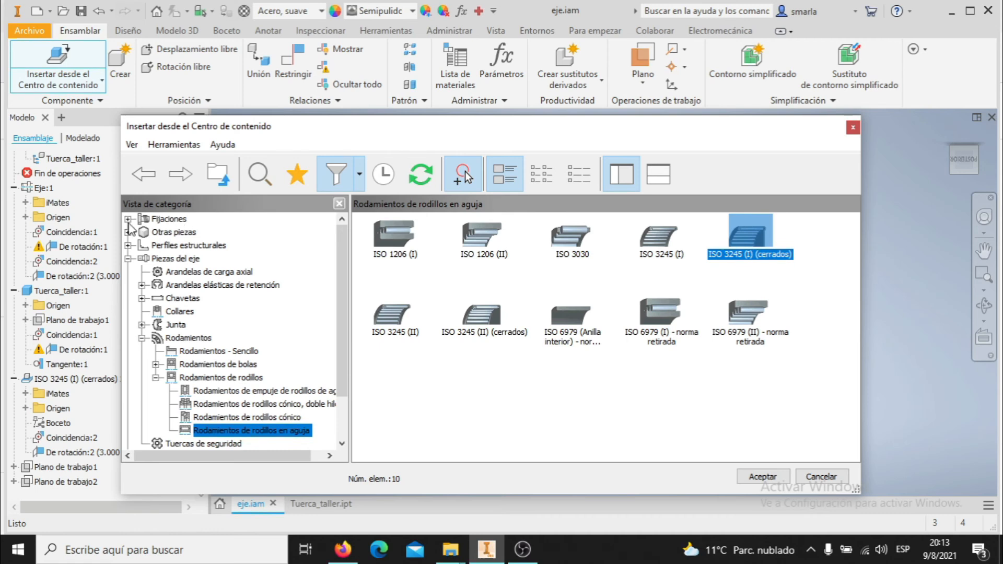
left_click(128, 220)
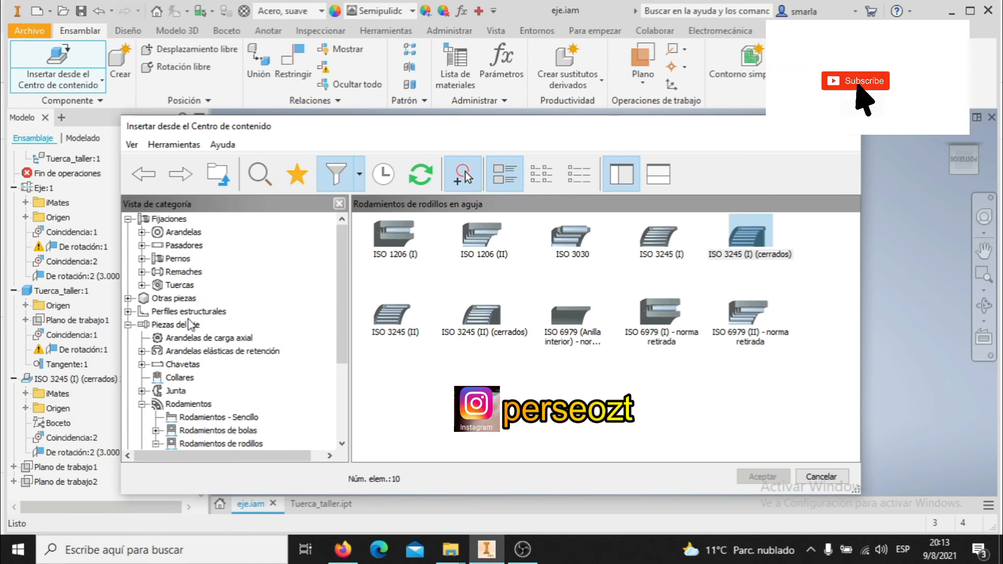
scroll(189, 360, "down", 2)
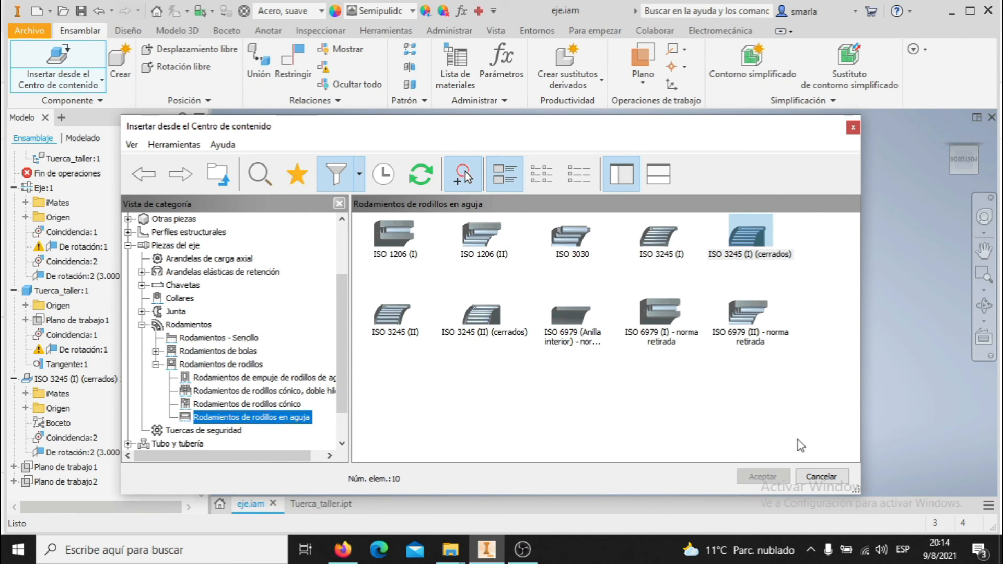
- Leave the Content Center without inserting anything, and show the assembly constraint options without applying a constraint
left_click(822, 477)
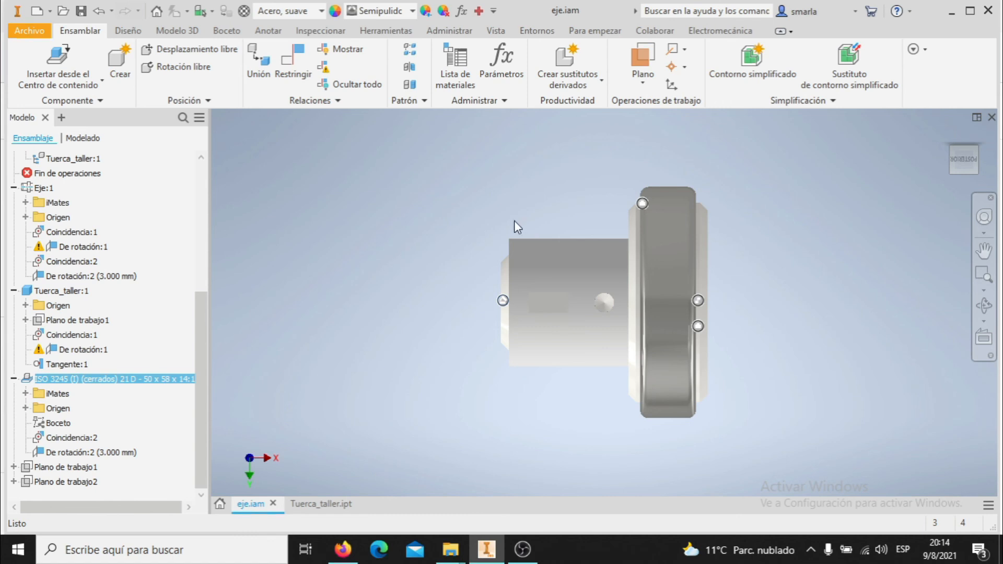
left_click(284, 74)
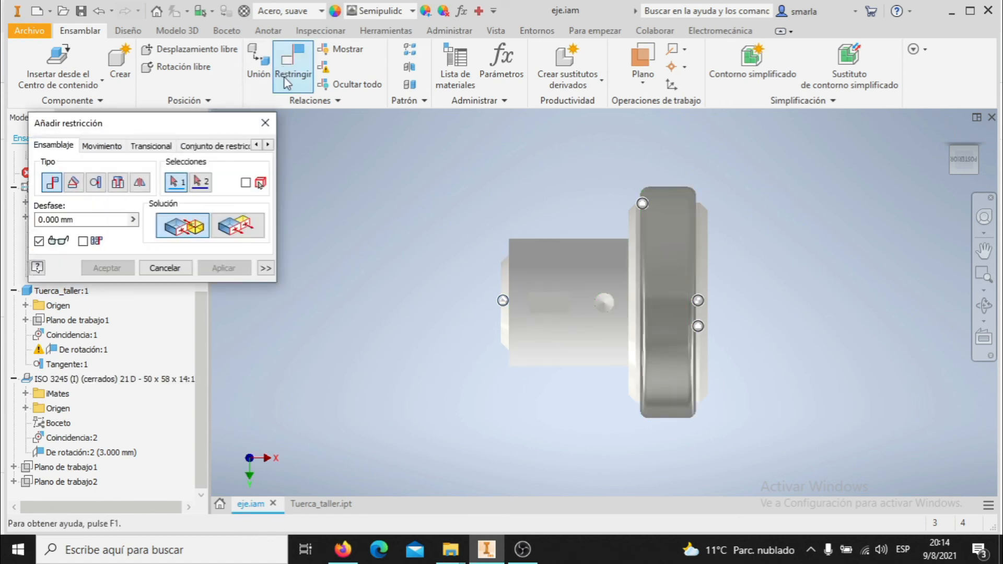
left_click(173, 271)
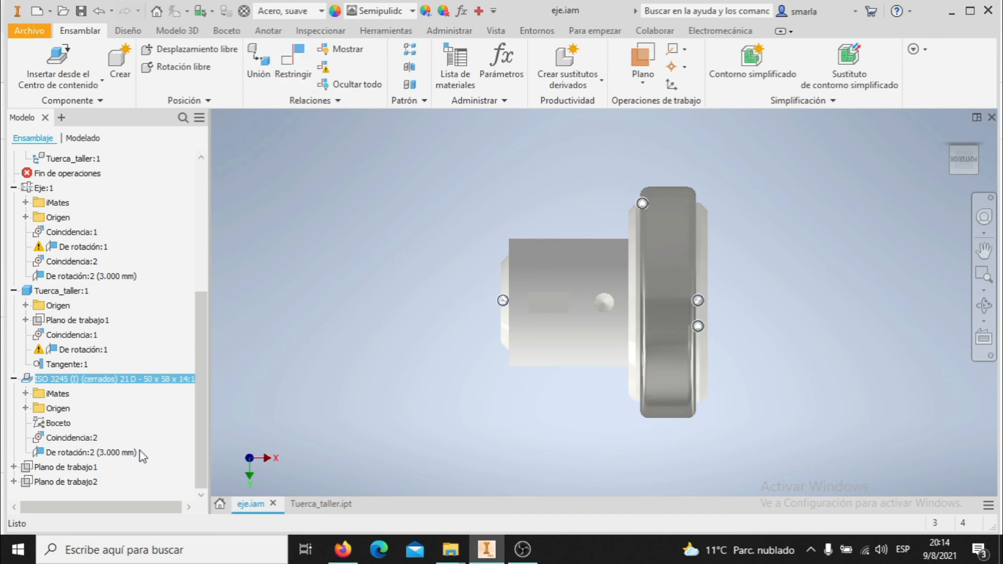
- Inspect the Coincidencia:2 constraint of the ISO 3245 (I) (cerrados) bearing in its edit settings, and leave it without changes
left_click(82, 442)
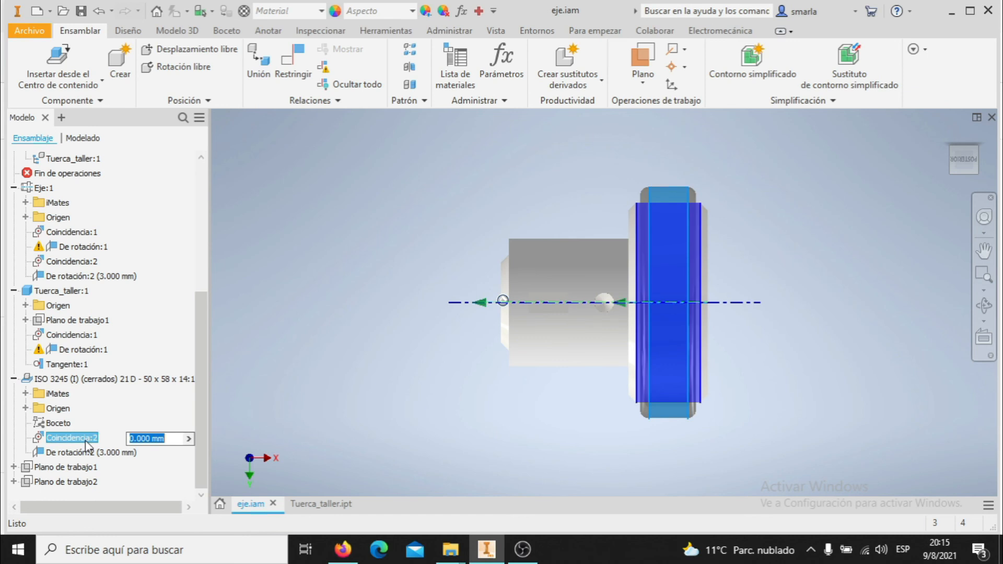
right_click(82, 440)
left_click(126, 380)
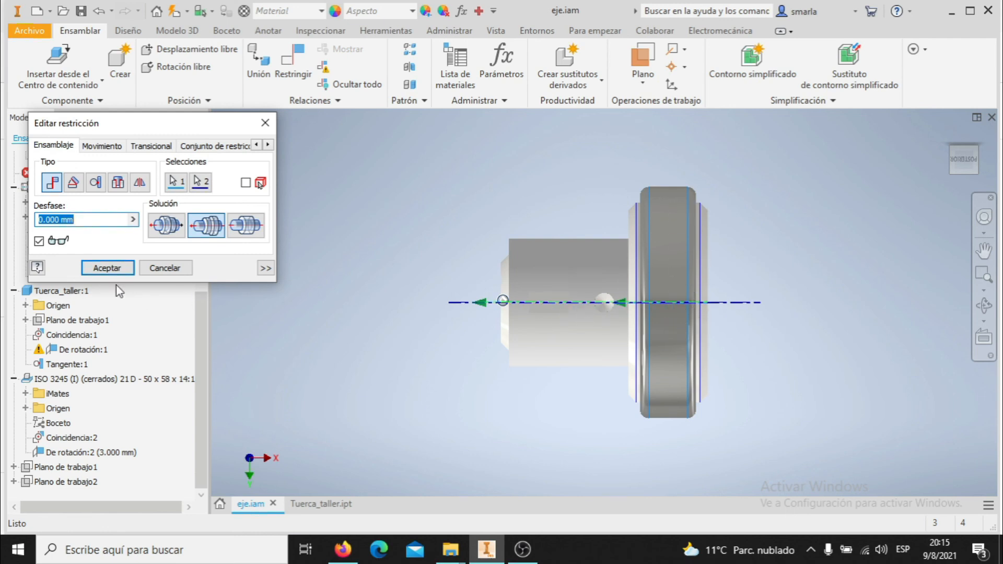
left_click(105, 267)
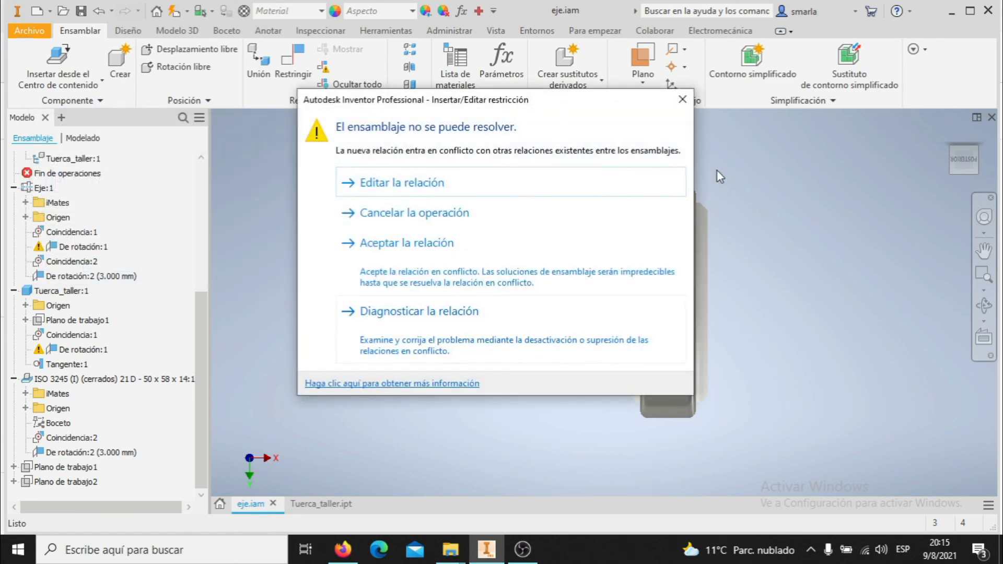
left_click(682, 103)
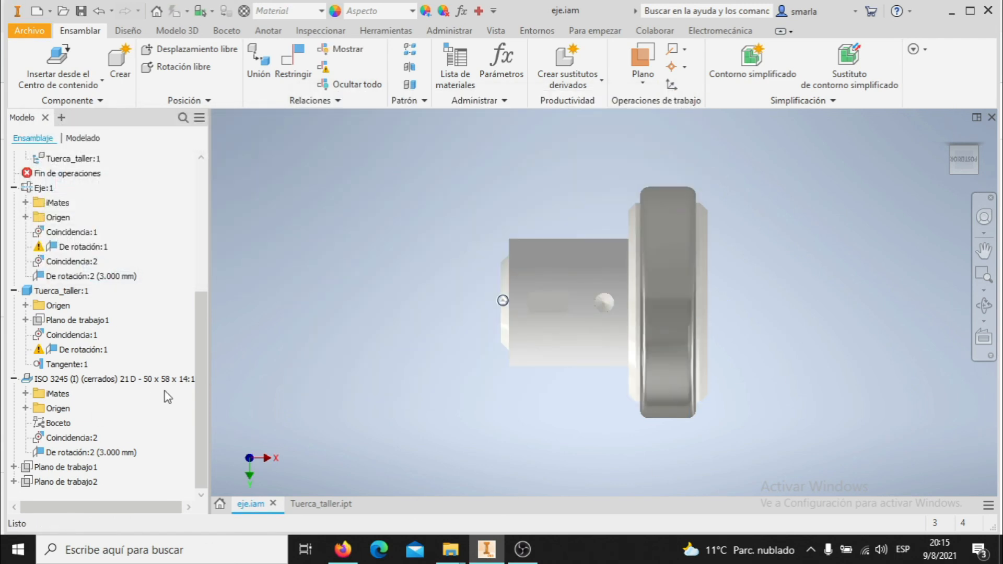
- Open the bearing's De rotación:2 joint for editing and examine its connection on the model from both ends of the shaft
left_click(81, 454)
right_click(81, 453)
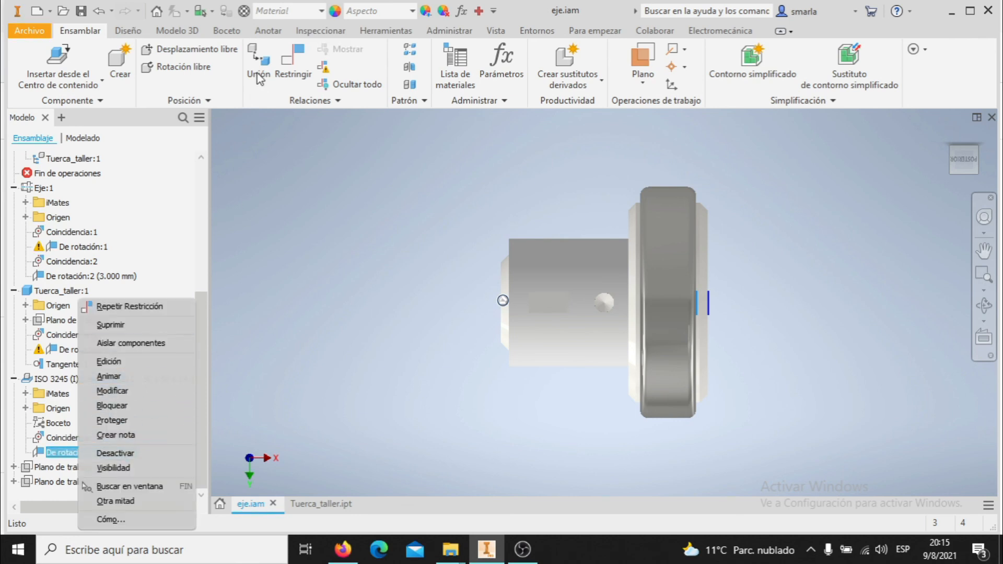
left_click(133, 358)
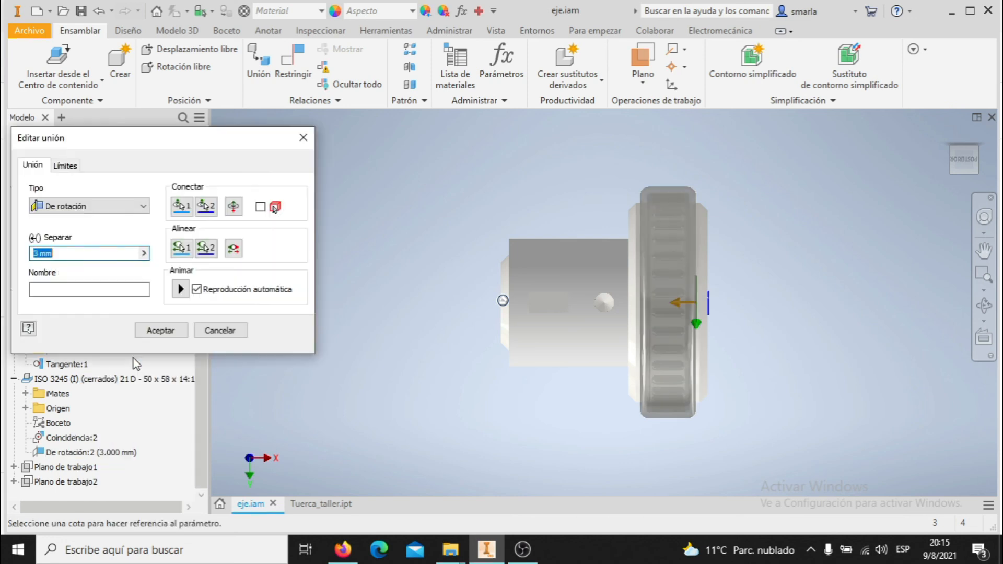
left_click(976, 146)
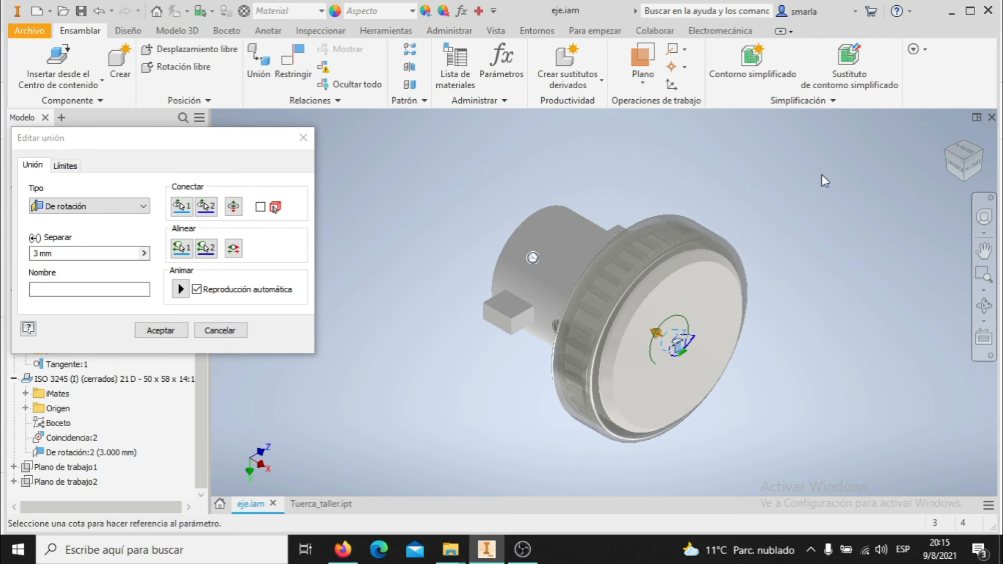
left_click(957, 168)
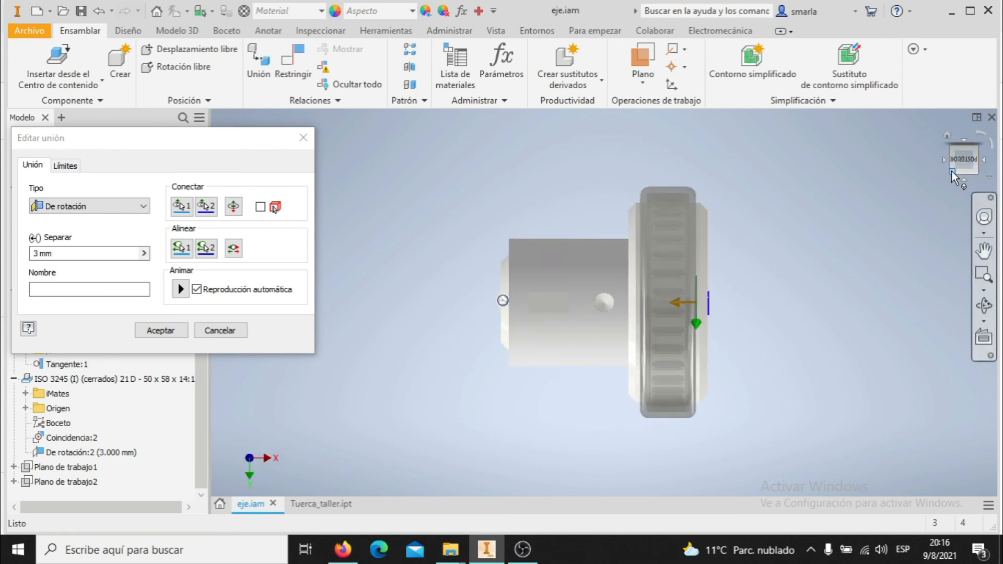
left_click(952, 171)
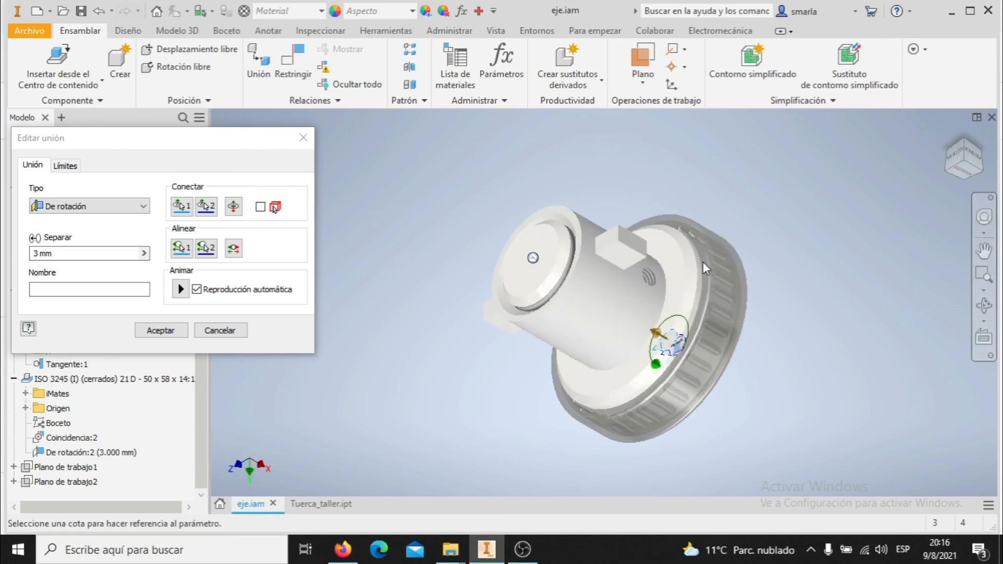
left_click(950, 165)
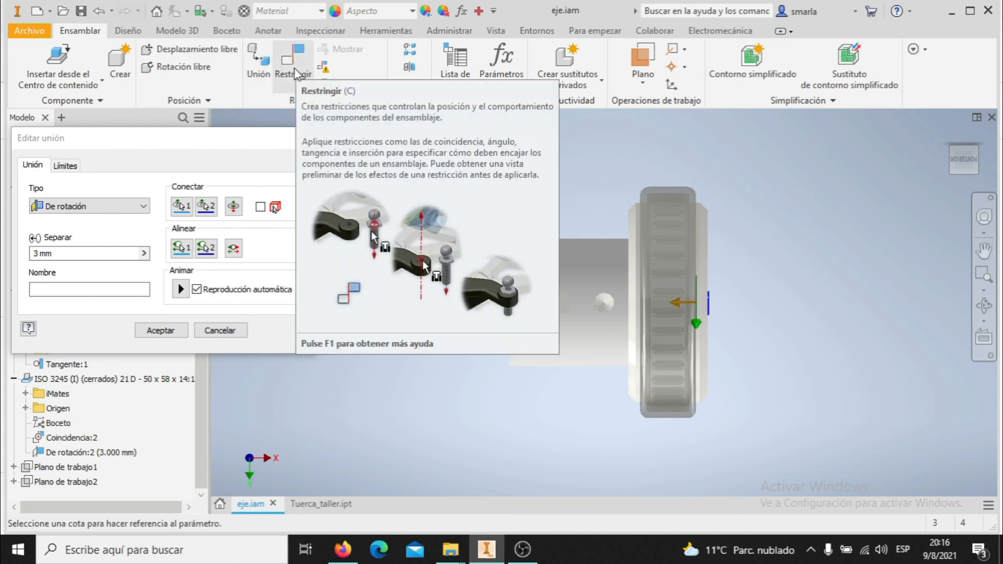
- Preview the rotation animation of the bearing's De rotación:2 joint, and leave the joint without changes
left_click(181, 248)
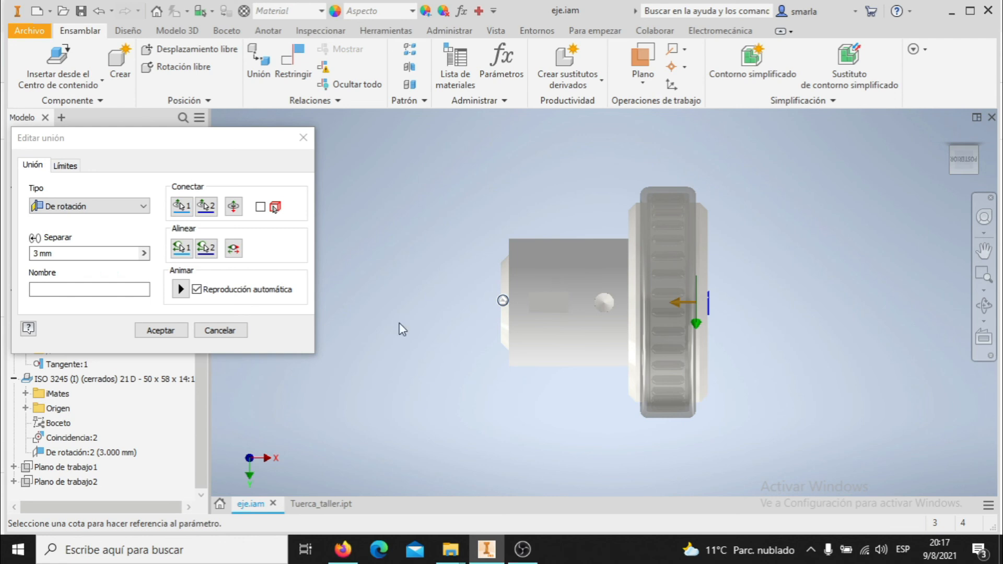
left_click(181, 291)
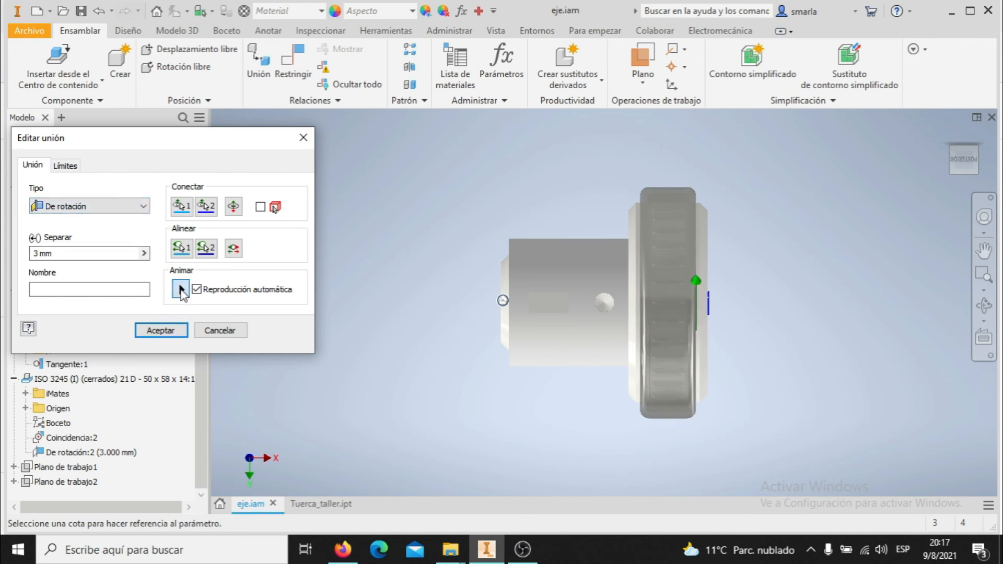
left_click(166, 331)
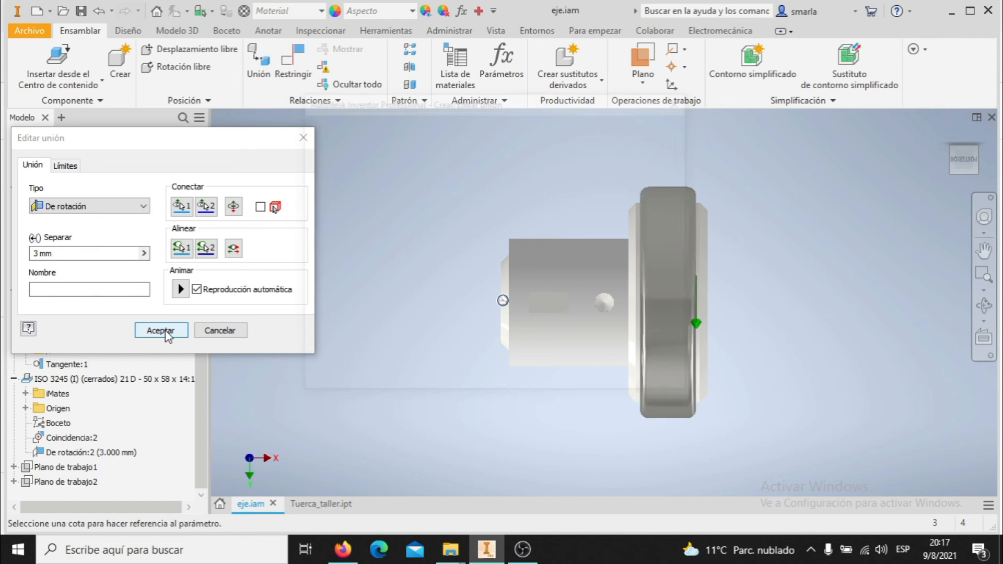
left_click(683, 100)
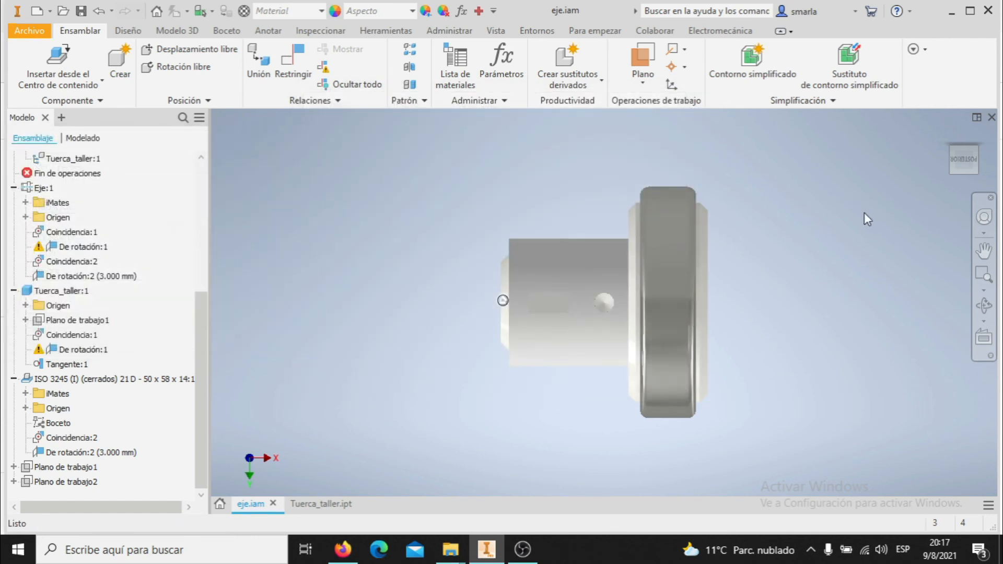
left_click(671, 242)
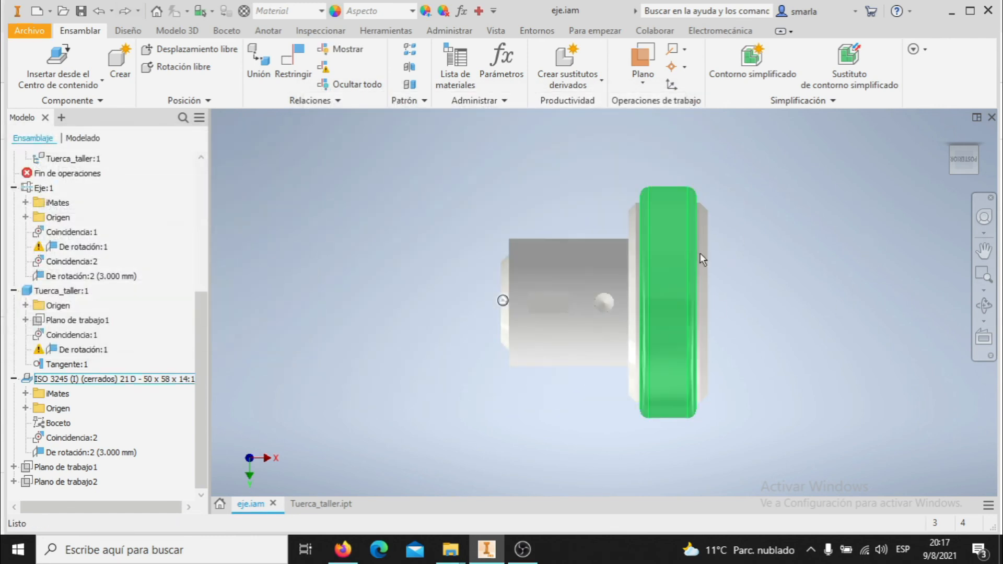
left_click(778, 198)
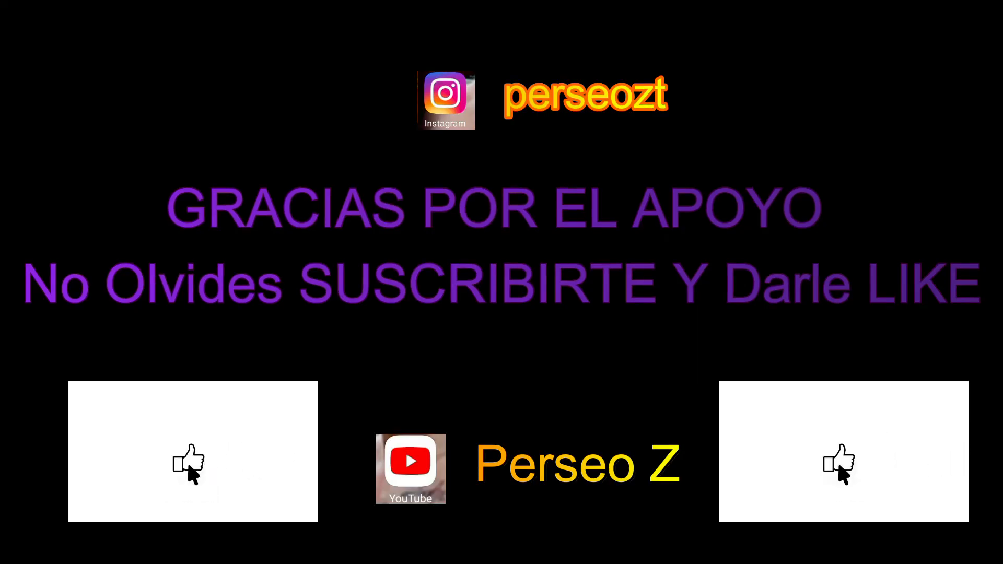